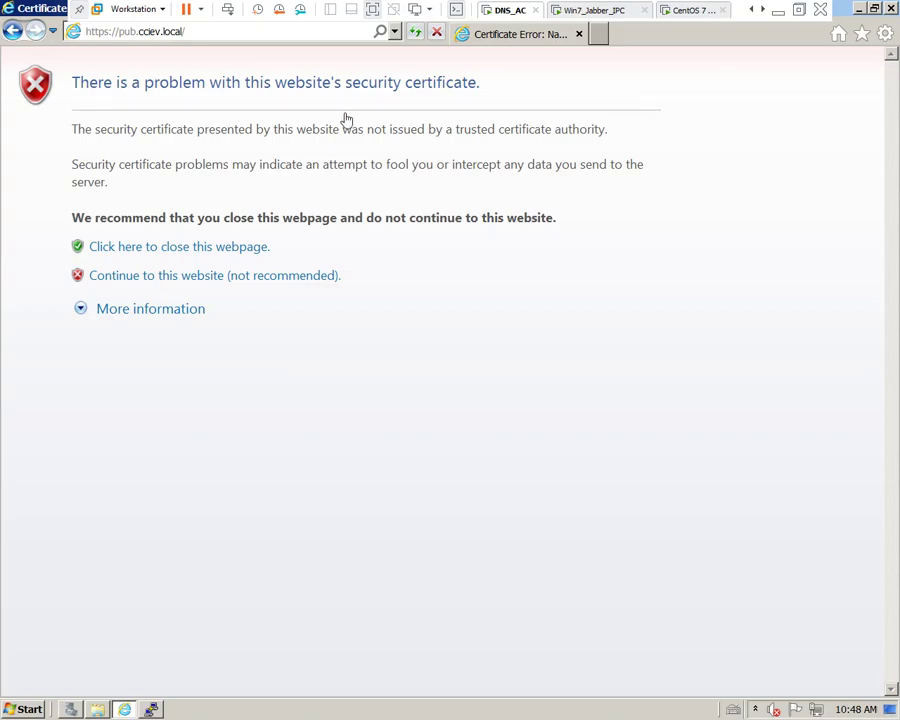
Highlight the certificate warning heading in the VM's browser, then clear the selection
{"action": "double_click", "coordinate": [227, 85]}
{"action": "triple_click", "coordinate": [229, 88]}
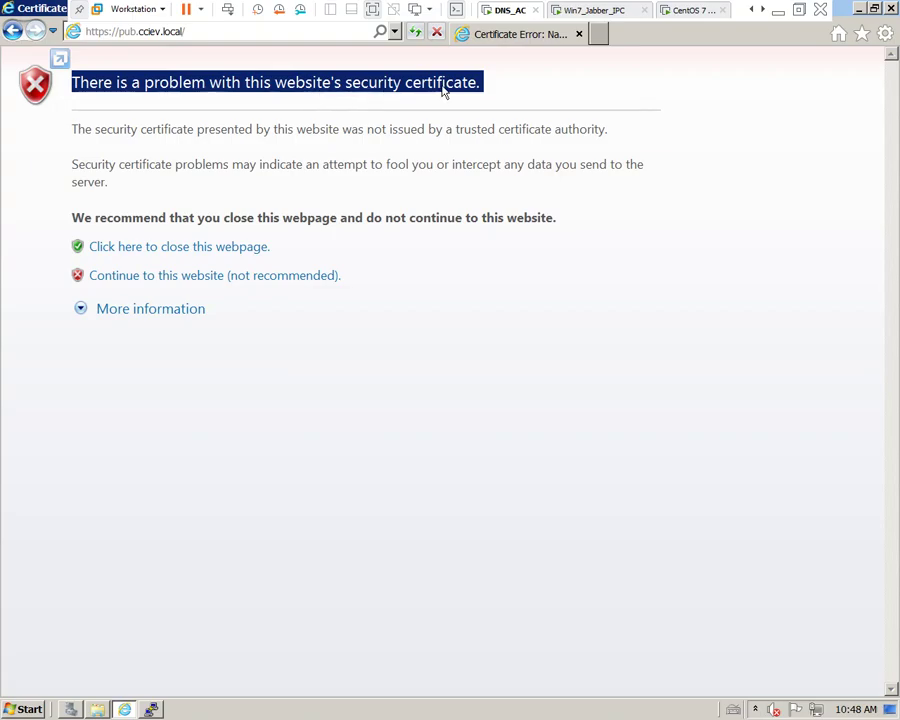
{"action": "left_click", "coordinate": [408, 329]}
In GNS3, nudge the Publisher_11.x-1 and Window_Server_2008R2 nodes and select the AD CA annotation
{"action": "key", "text": "alt+Tab"}
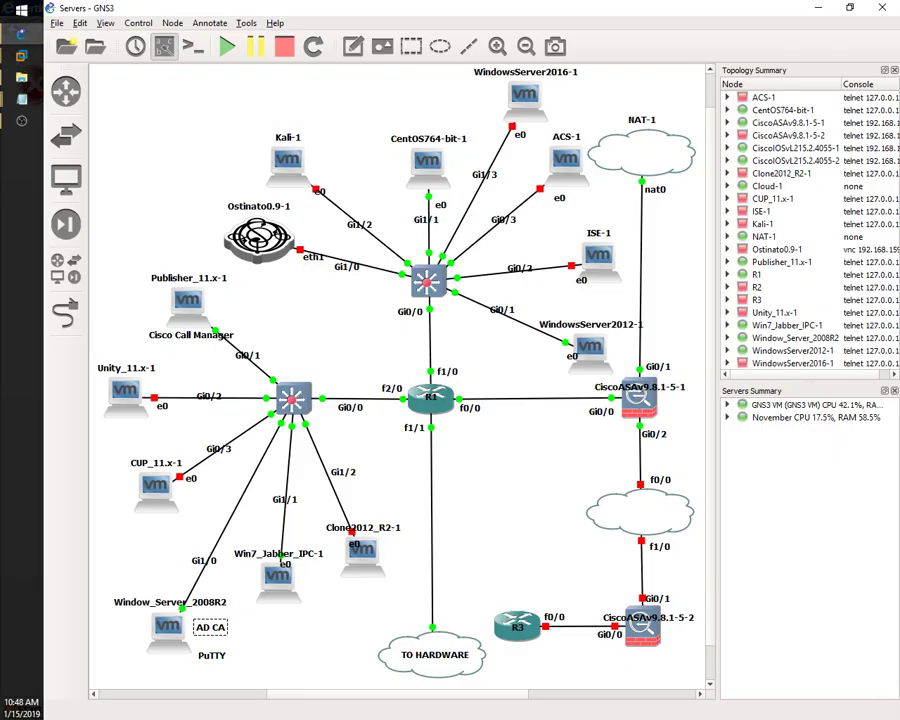
{"action": "left_click", "coordinate": [133, 565]}
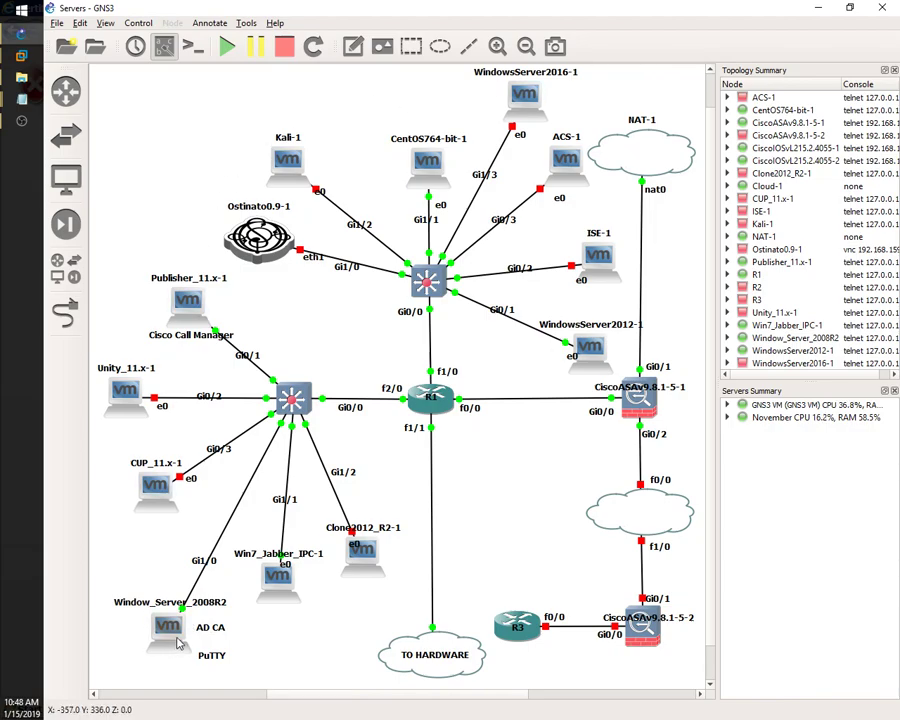
{"action": "mouse_move", "coordinate": [170, 640]}
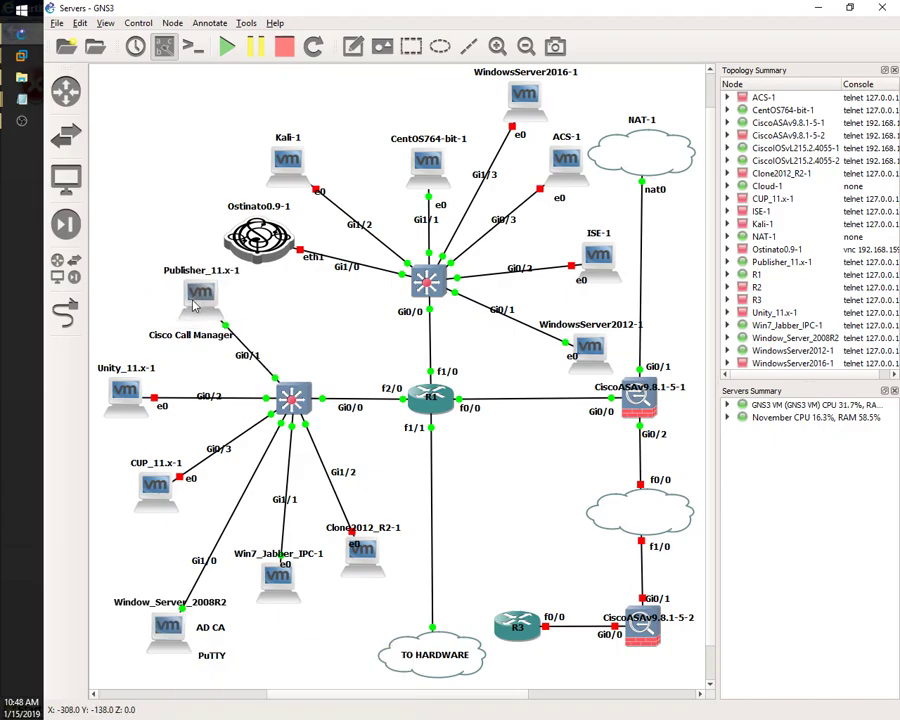
{"action": "left_click_drag", "start_coordinate": [187, 310], "coordinate": [189, 312]}
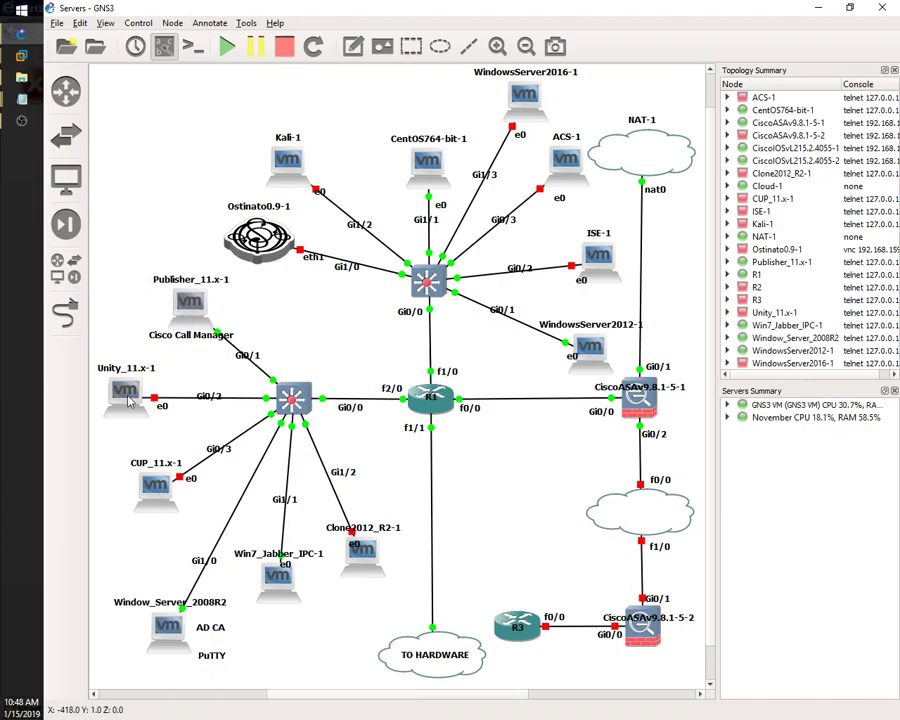
{"action": "left_click_drag", "start_coordinate": [169, 640], "coordinate": [169, 639]}
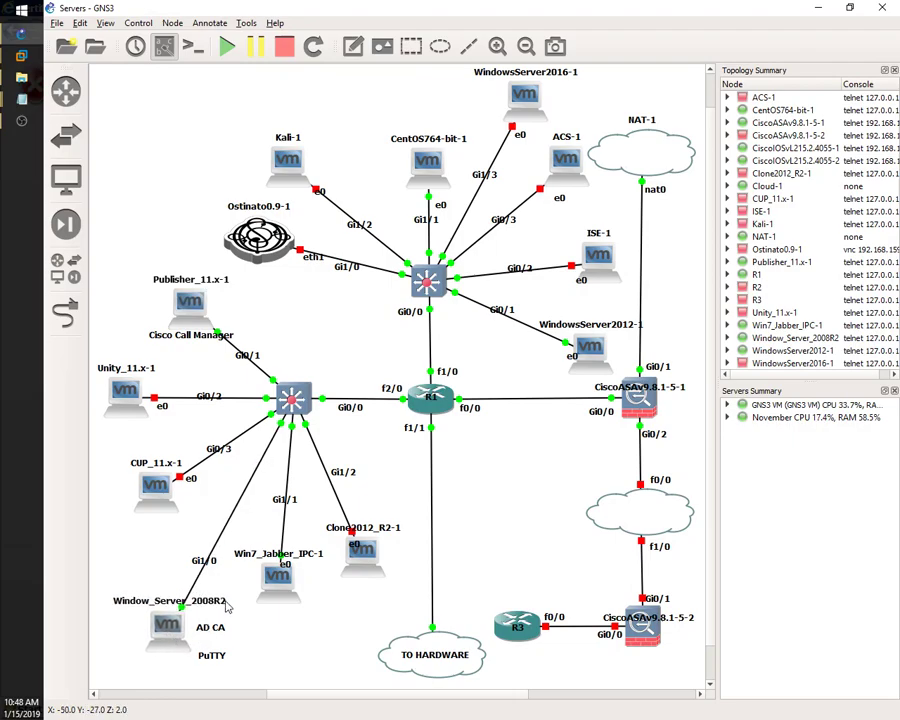
{"action": "left_click", "coordinate": [212, 628]}
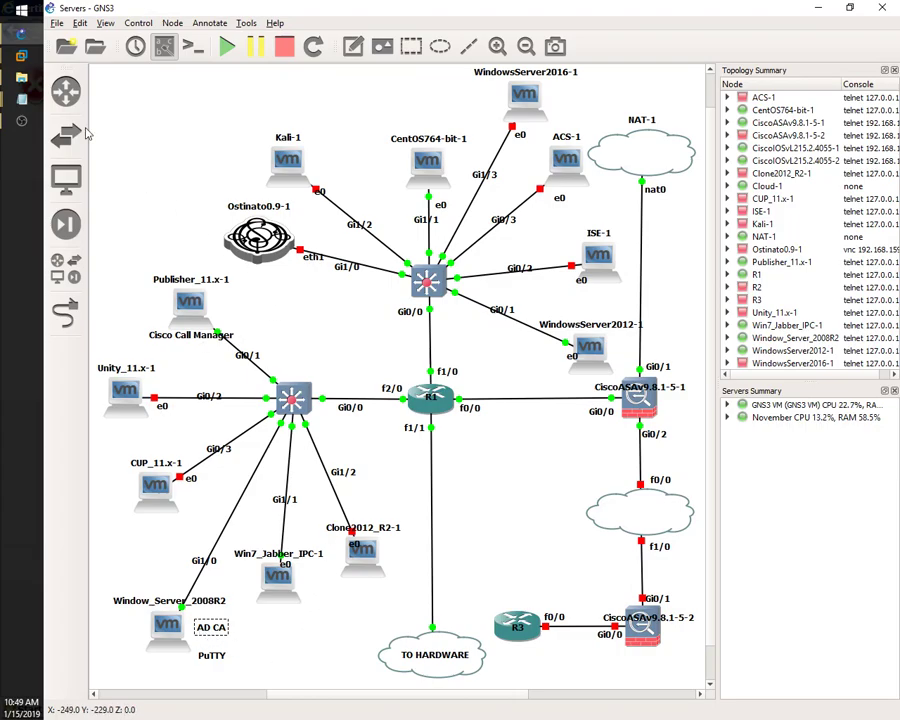
On the DNS_AC VM, bypass the IE certificate warning and open the Unified Communications Manager link
{"action": "mouse_move", "coordinate": [21, 55]}
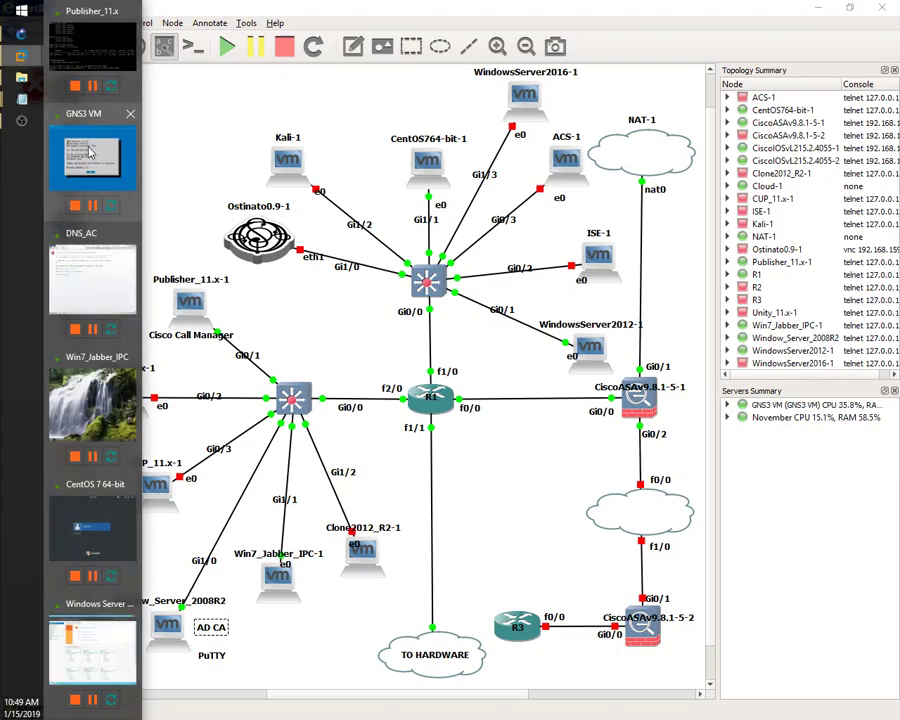
{"action": "left_click", "coordinate": [69, 208]}
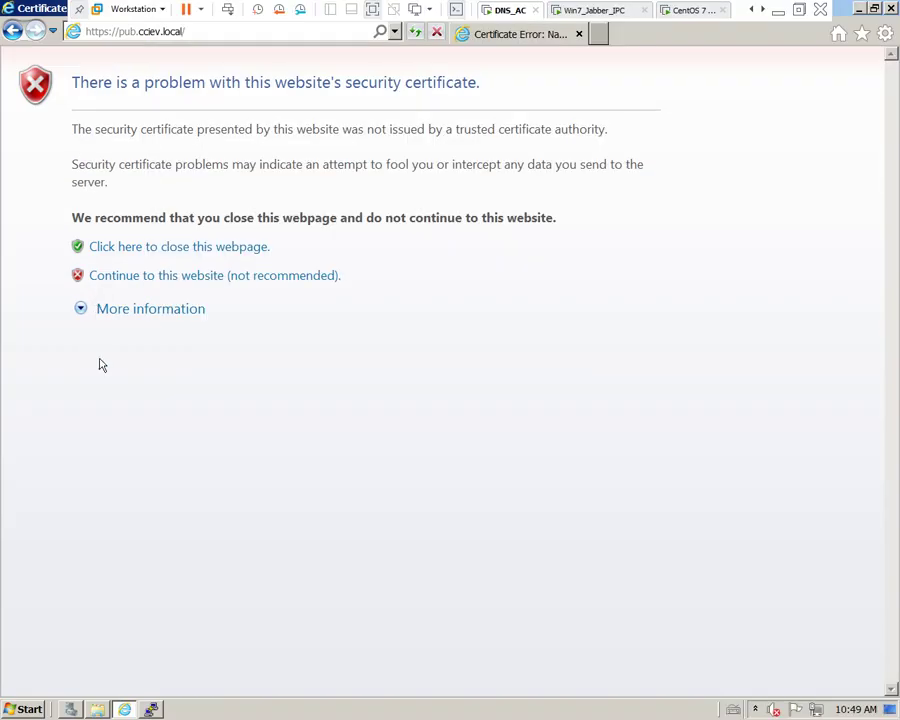
{"action": "left_click", "coordinate": [151, 710]}
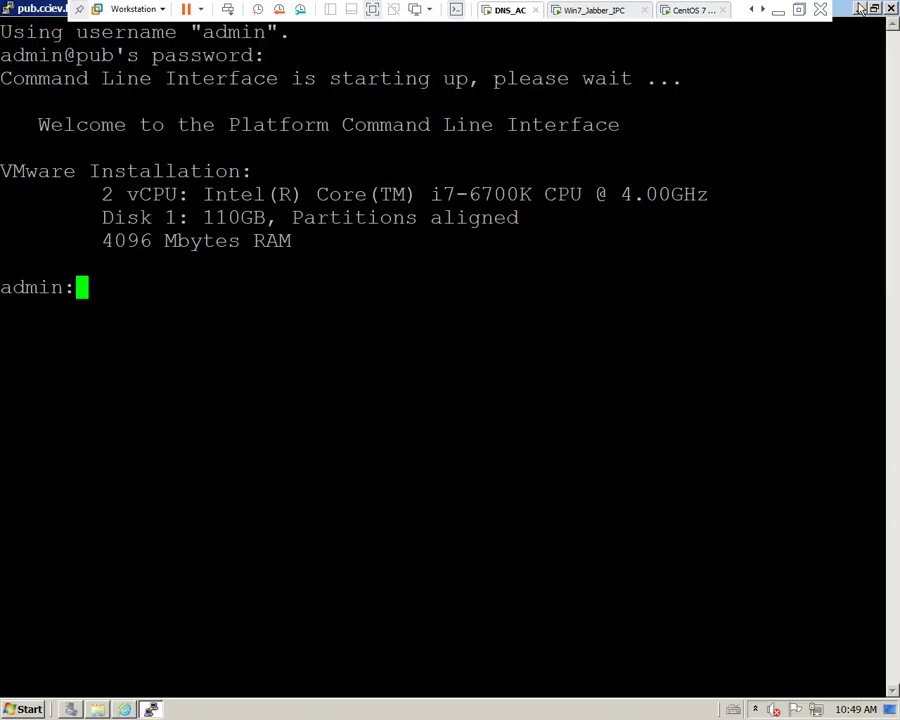
{"action": "left_click", "coordinate": [124, 710]}
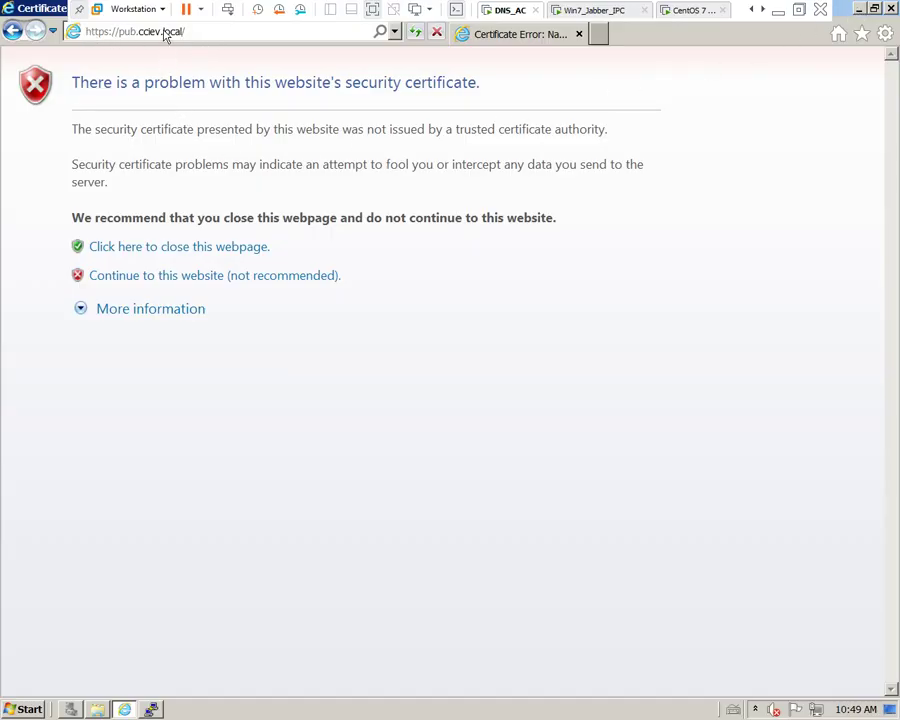
{"action": "left_click", "coordinate": [276, 285]}
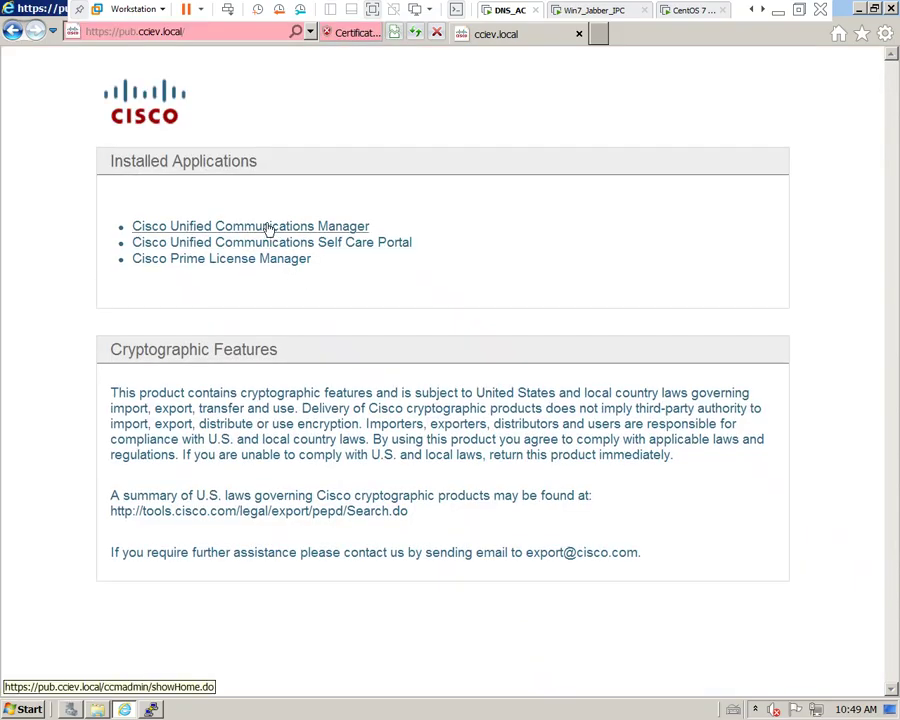
{"action": "left_click", "coordinate": [267, 228]}
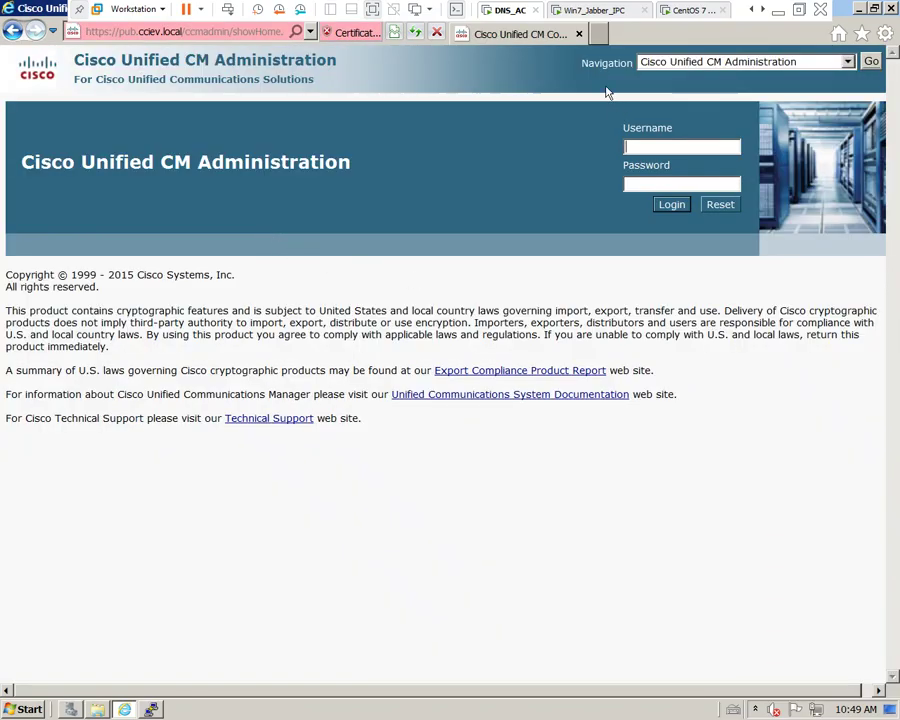
Switch Navigation to Cisco Unified OS Administration, sign in as admin, and open Certificate Management
{"action": "left_click", "coordinate": [848, 62]}
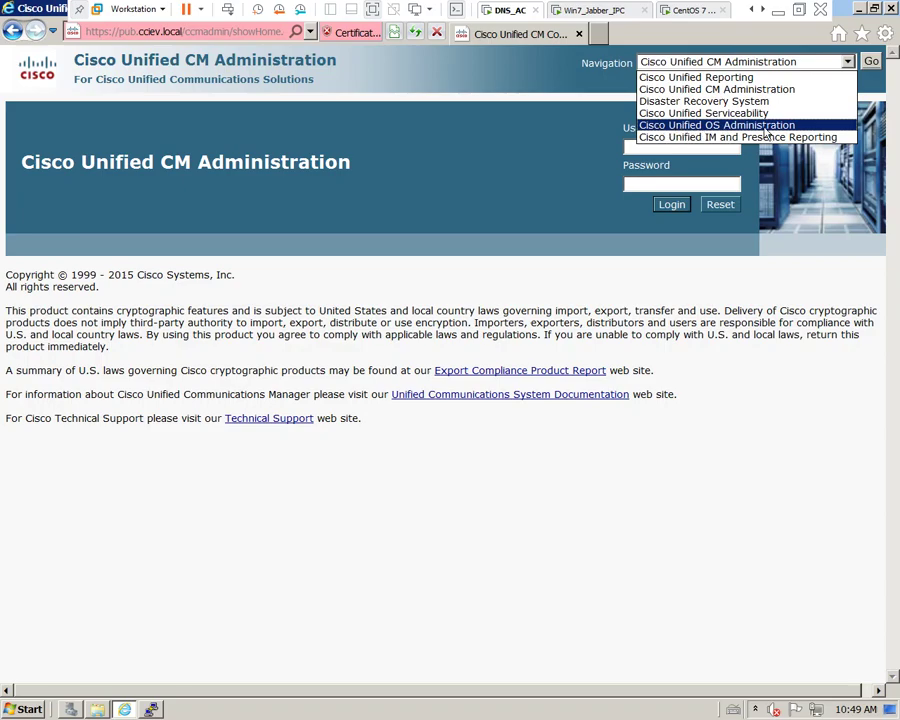
{"action": "left_click", "coordinate": [766, 126]}
{"action": "left_click", "coordinate": [871, 63]}
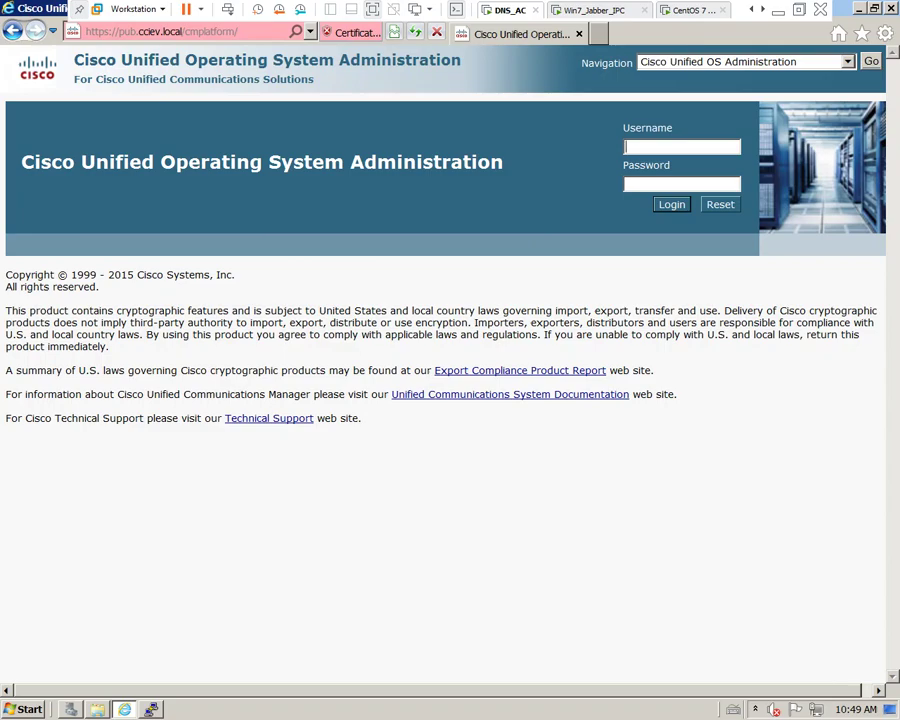
{"action": "type", "text": "admin"}
{"action": "key", "text": "Return"}
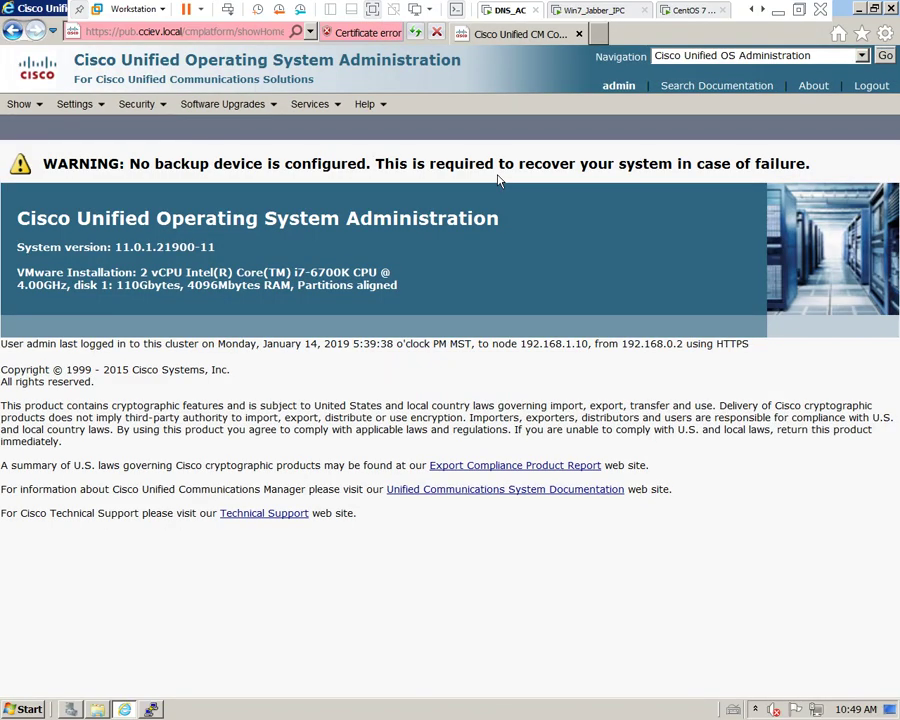
{"action": "mouse_move", "coordinate": [152, 110]}
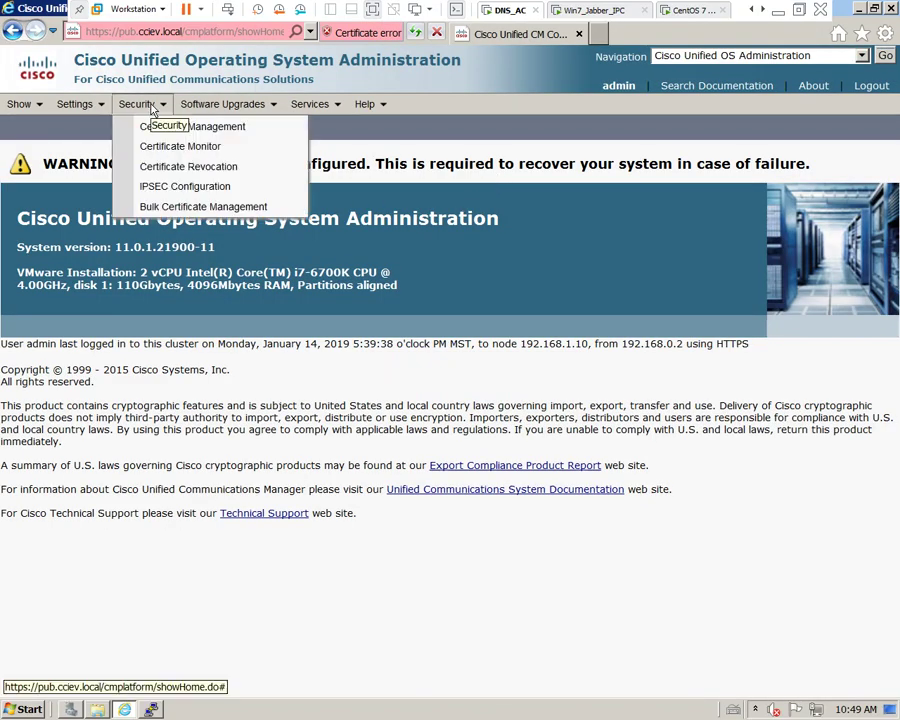
{"action": "left_click", "coordinate": [248, 136]}
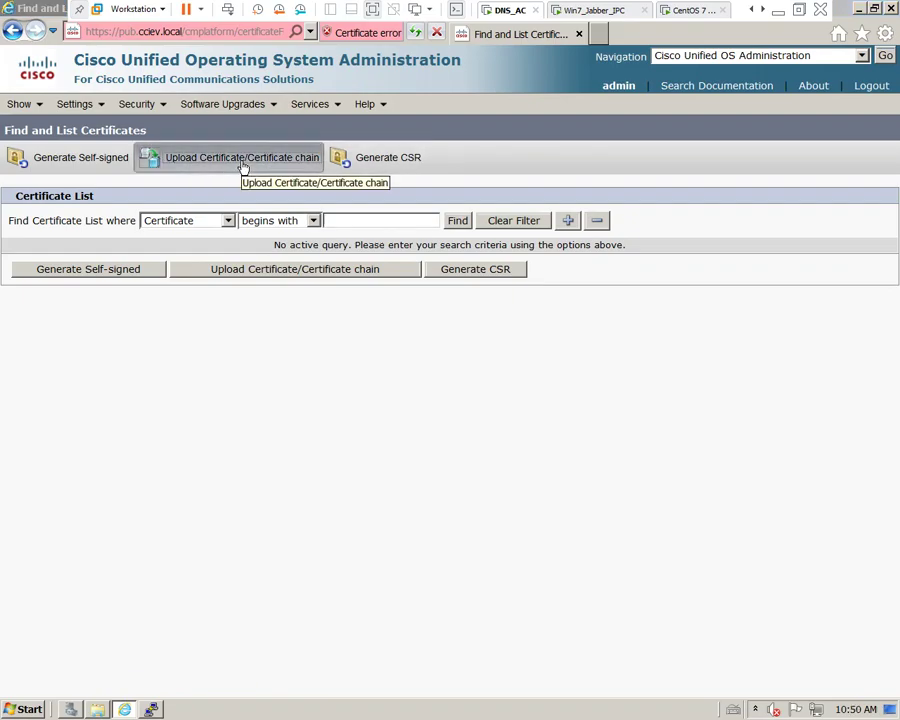
Start an Upload Certificate/Certificate chain with purpose tomcat-trust, and open a blank browser tab
{"action": "left_click", "coordinate": [243, 165]}
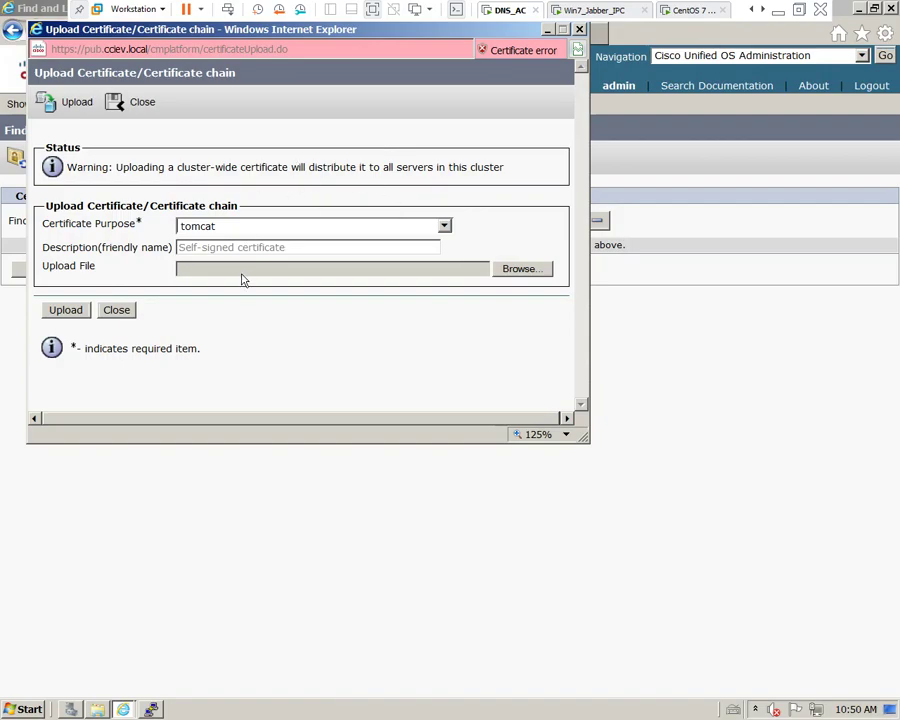
{"action": "left_click", "coordinate": [444, 227]}
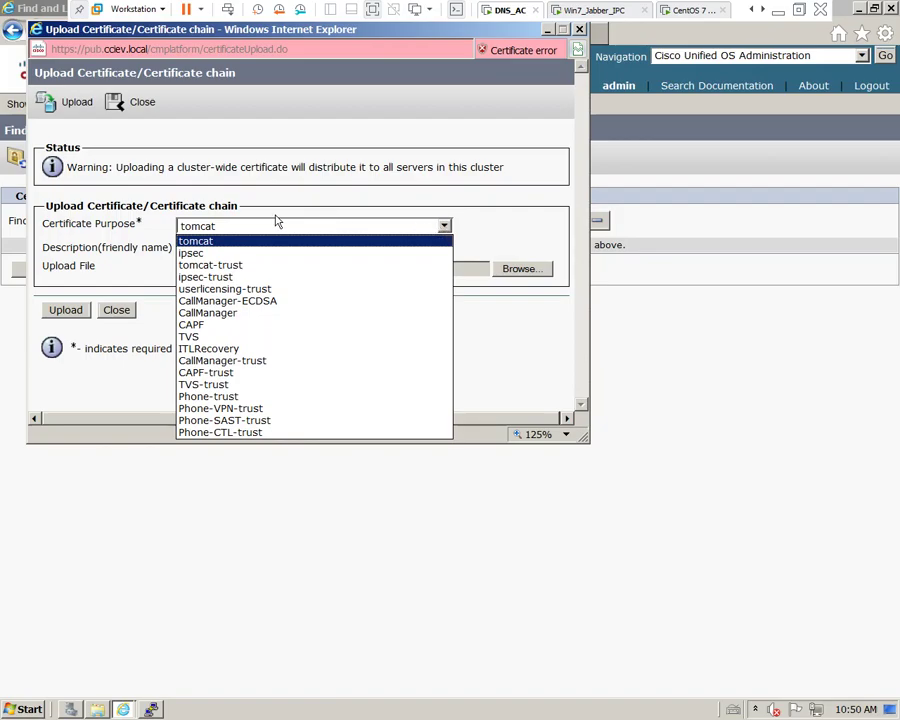
{"action": "left_click", "coordinate": [191, 266]}
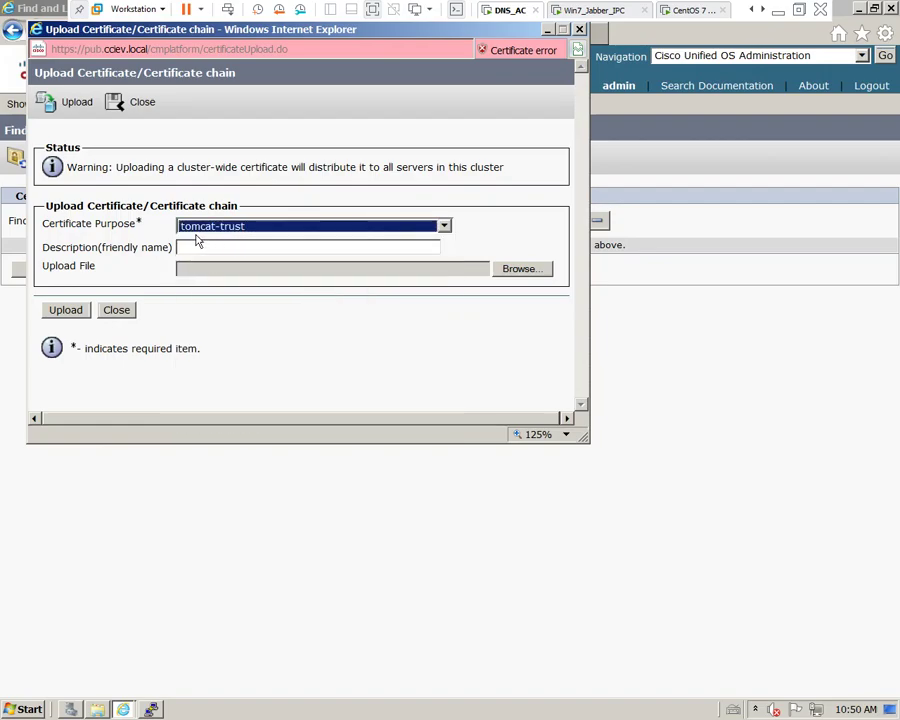
{"action": "left_click", "coordinate": [601, 37]}
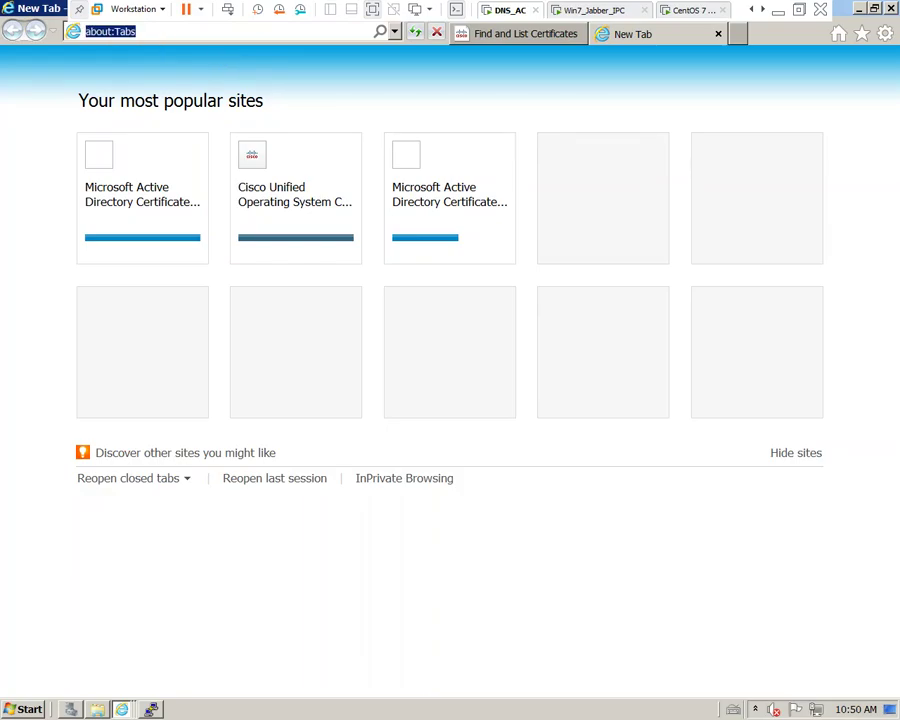
Load the 127.0.0.1/CertSrv certificate services web page
{"action": "type", "text": "http"}
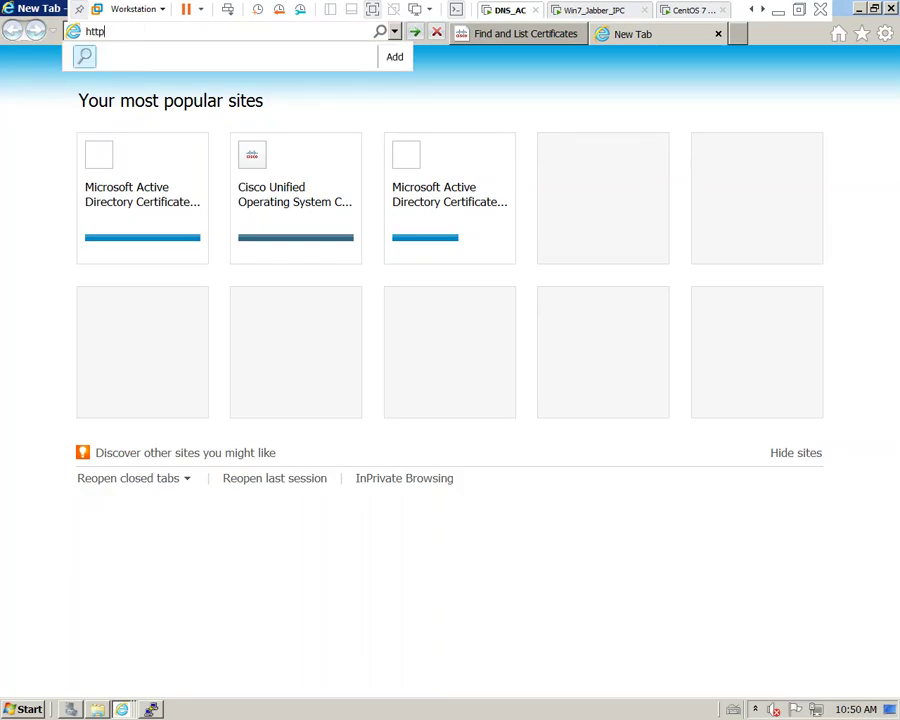
{"action": "type", "text": "://1"}
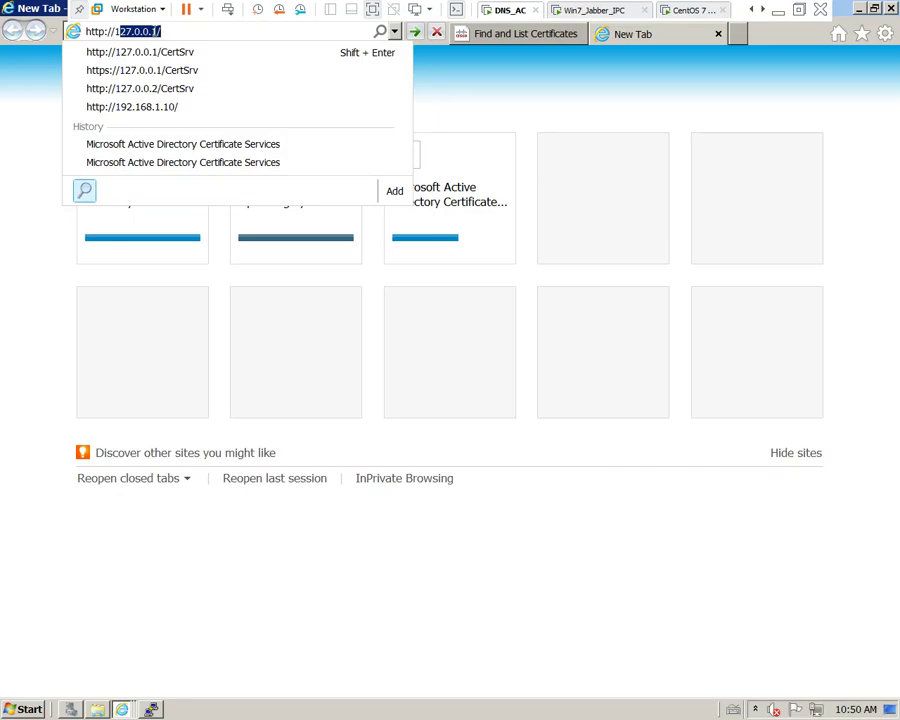
{"action": "key", "text": "Down"}
{"action": "key", "text": "Return"}
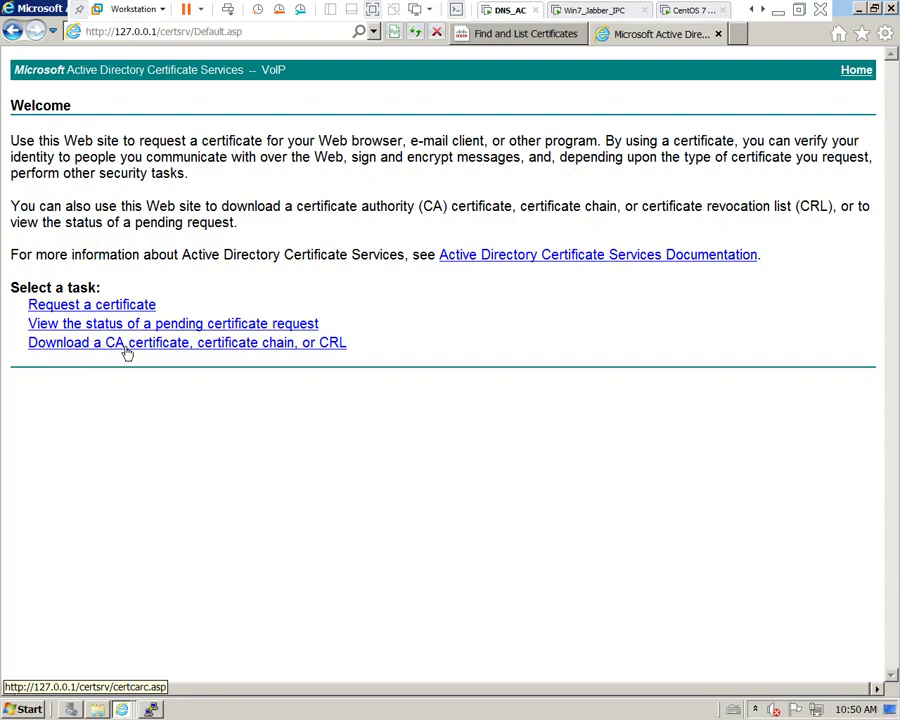
Download the CA certificate in Base 64 encoding, save certnew.cer, and show its folder
{"action": "left_click", "coordinate": [127, 346]}
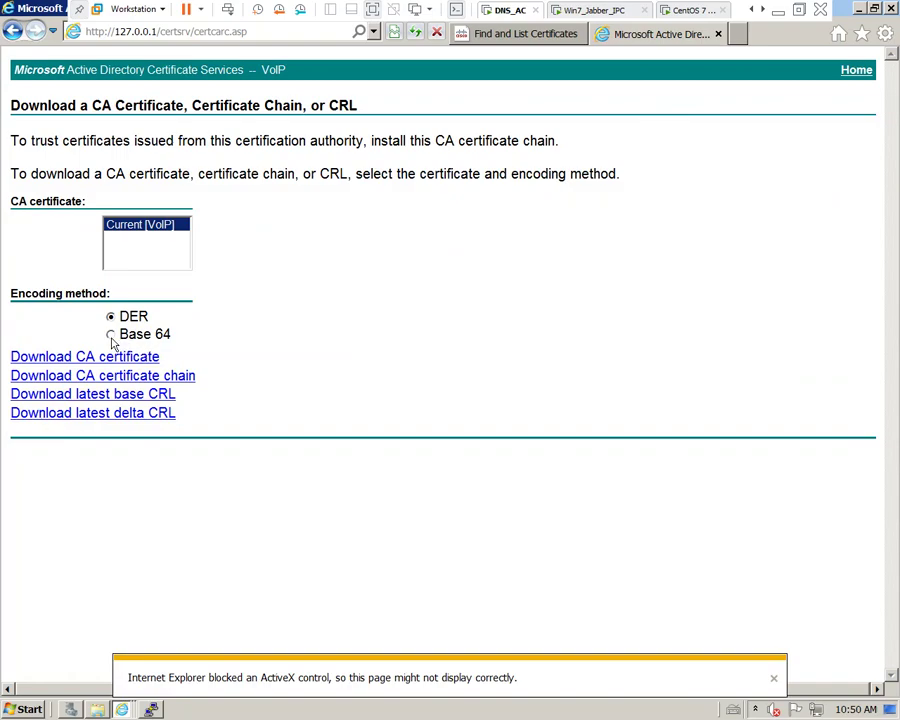
{"action": "left_click", "coordinate": [111, 335]}
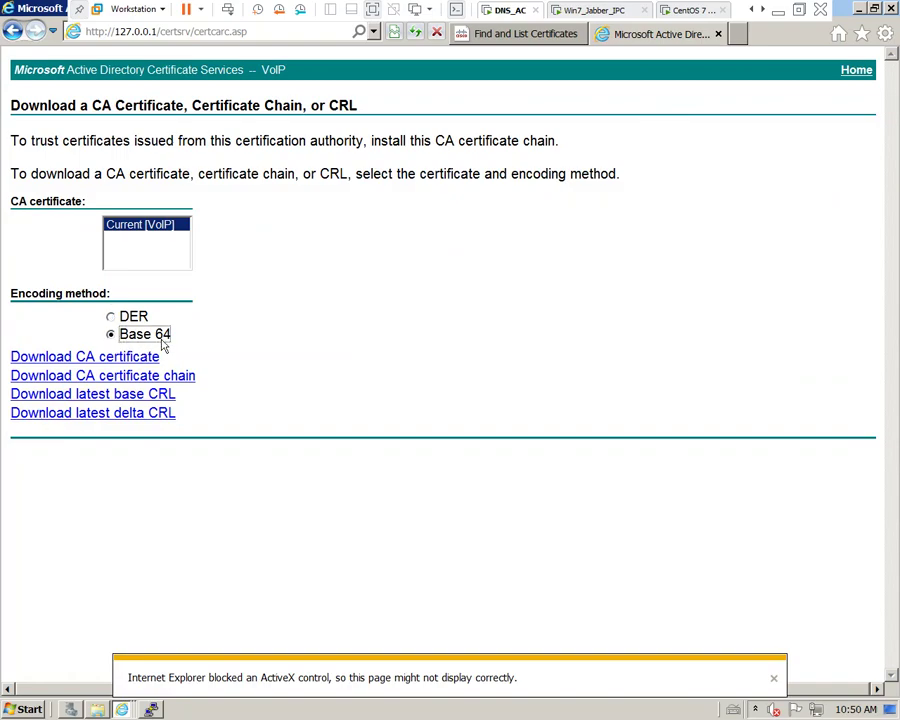
{"action": "left_click", "coordinate": [110, 359]}
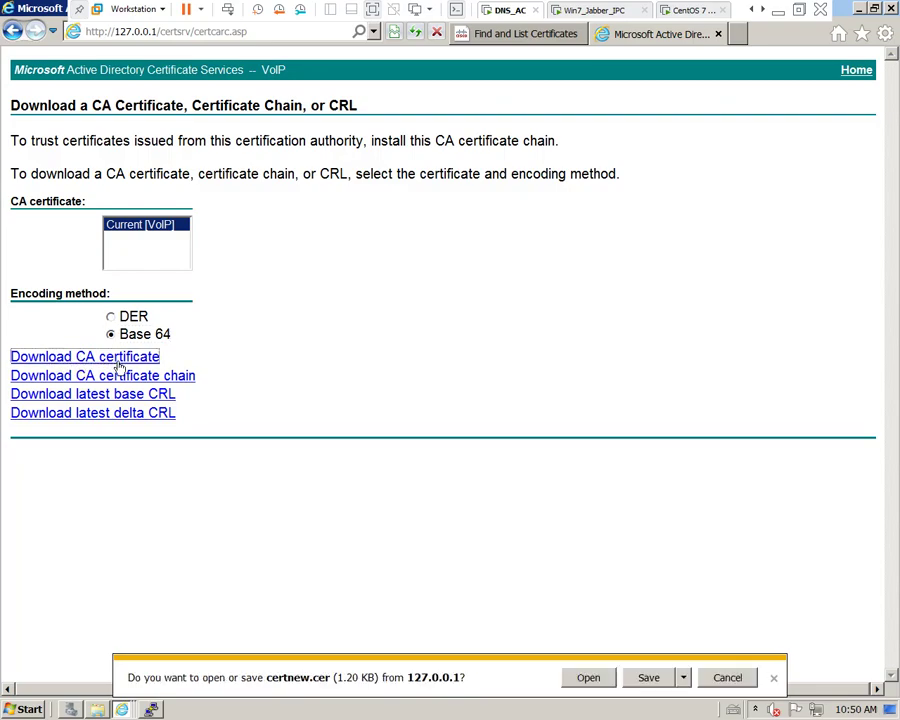
{"action": "left_click", "coordinate": [660, 680]}
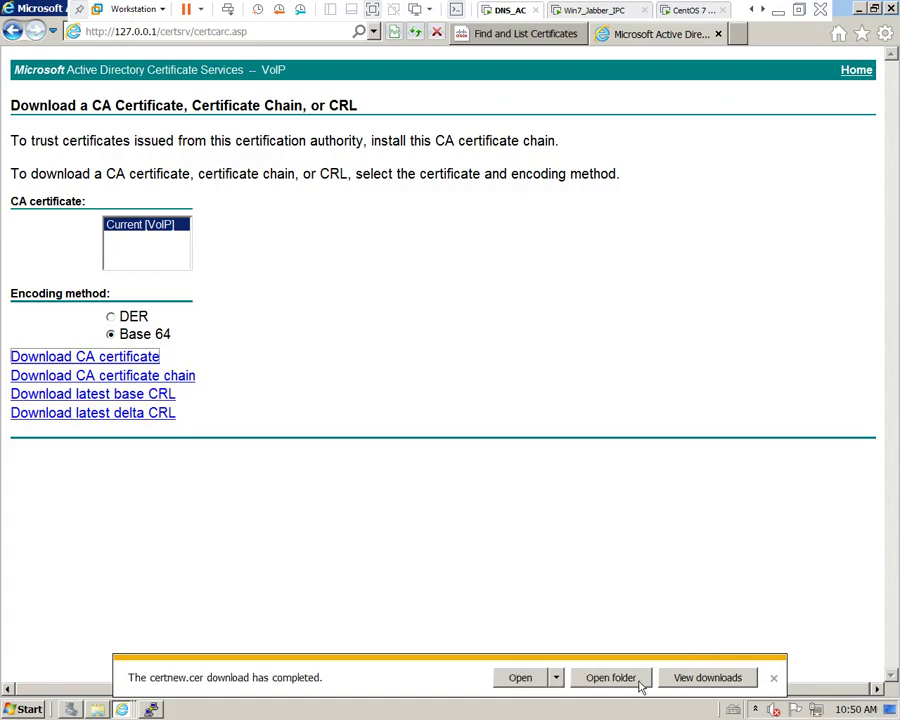
{"action": "left_click", "coordinate": [612, 678]}
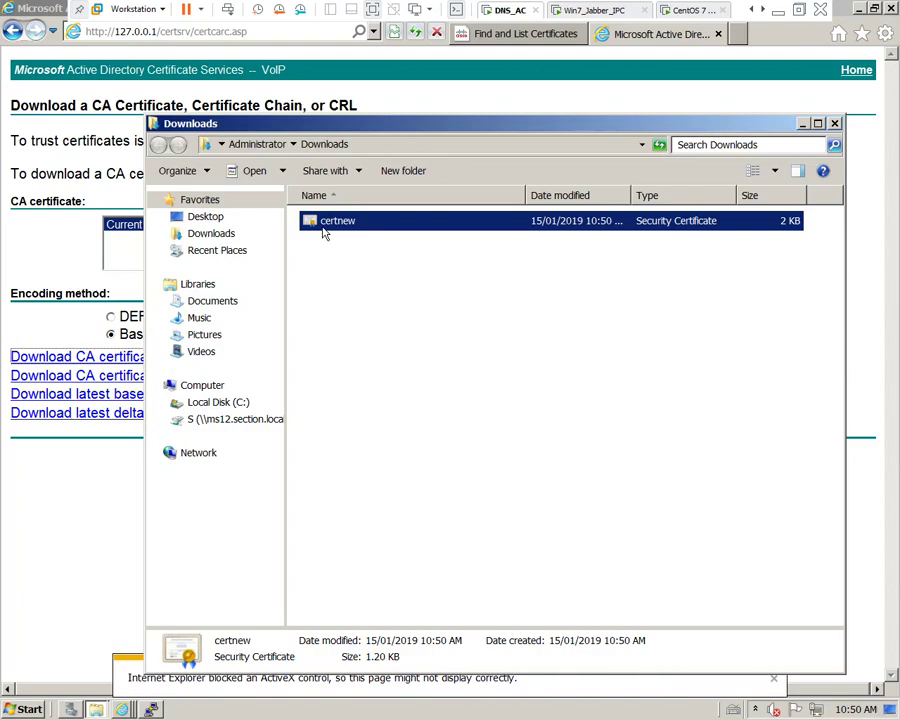
Open certnew to confirm it is issued to and by VoIP
{"action": "double_click", "coordinate": [318, 228]}
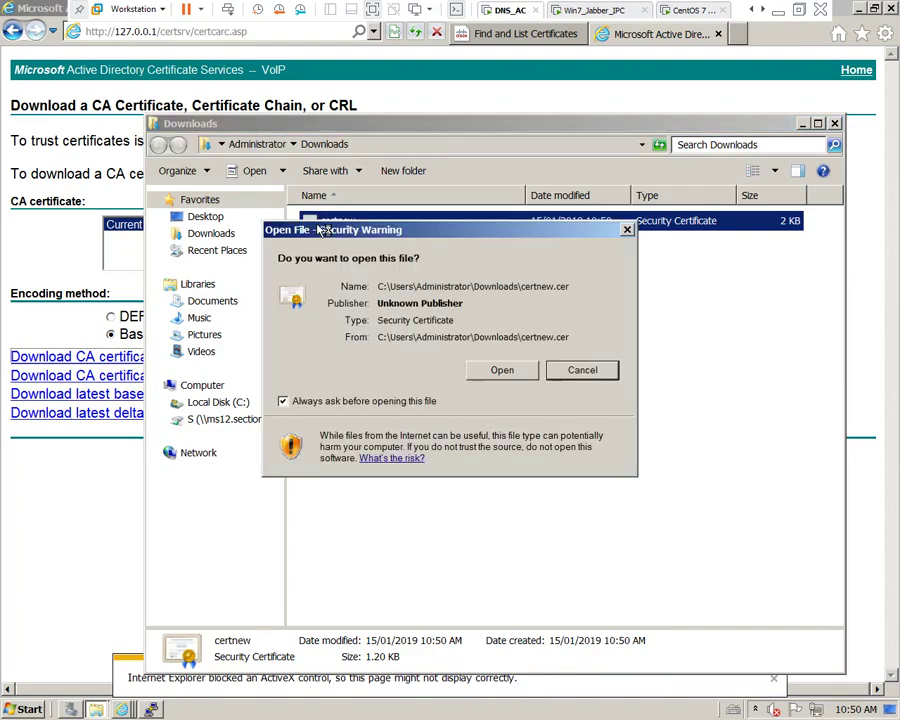
{"action": "left_click", "coordinate": [494, 369]}
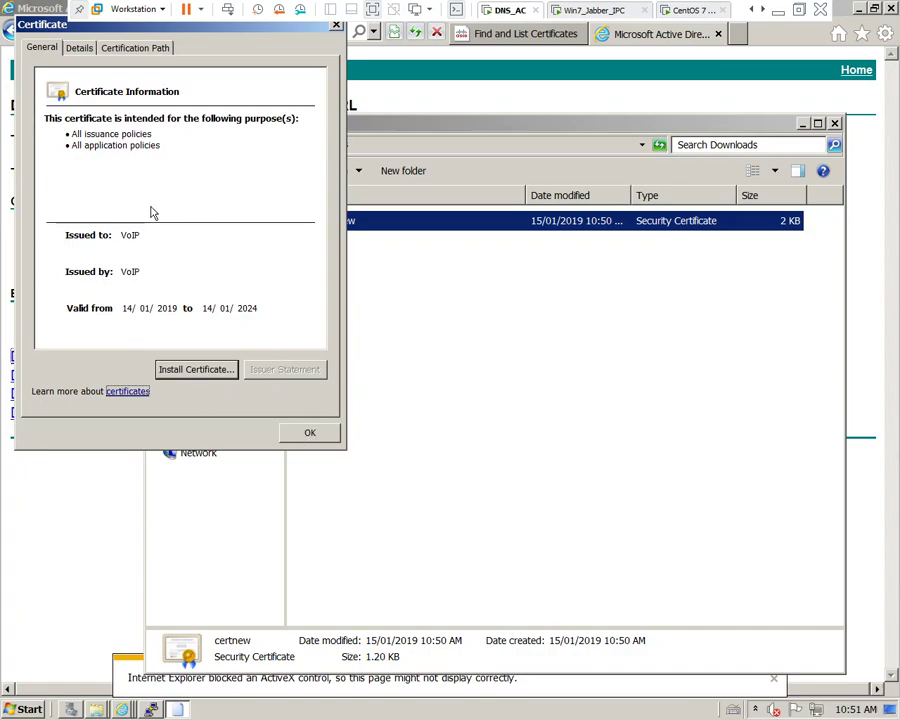
{"action": "left_click", "coordinate": [316, 437]}
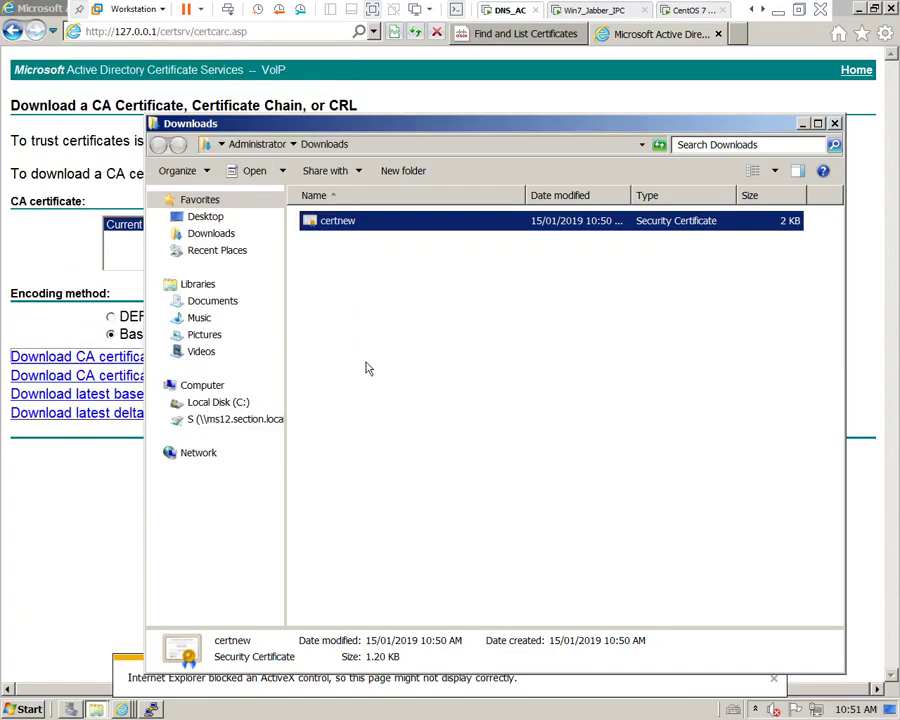
Rename the certnew certificate file to 'VoIP Root'
{"action": "right_click", "coordinate": [330, 226]}
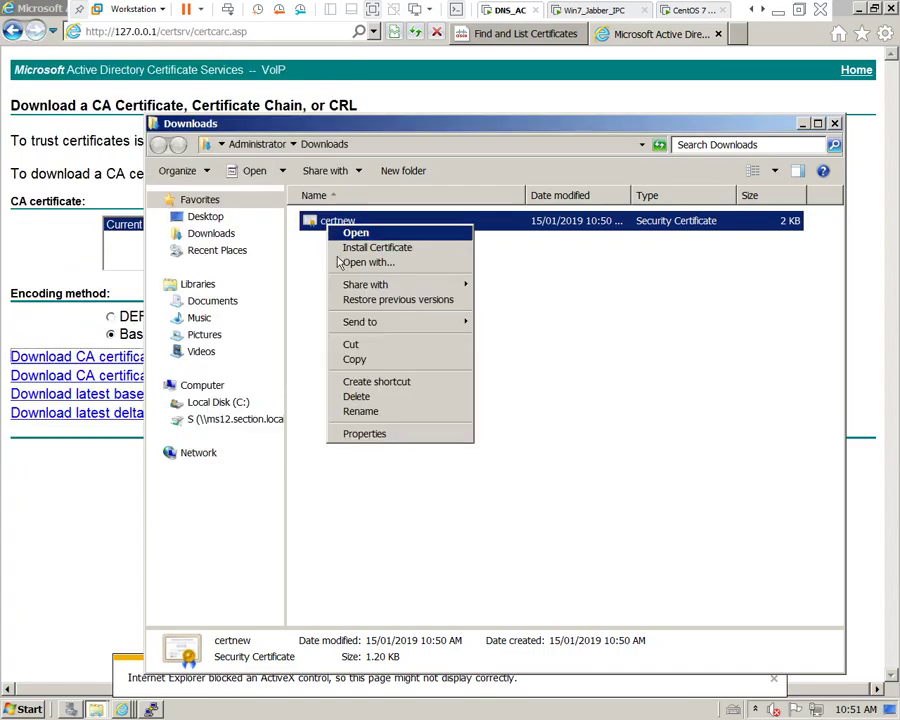
{"action": "left_click", "coordinate": [360, 411]}
{"action": "type", "text": "Voi"}
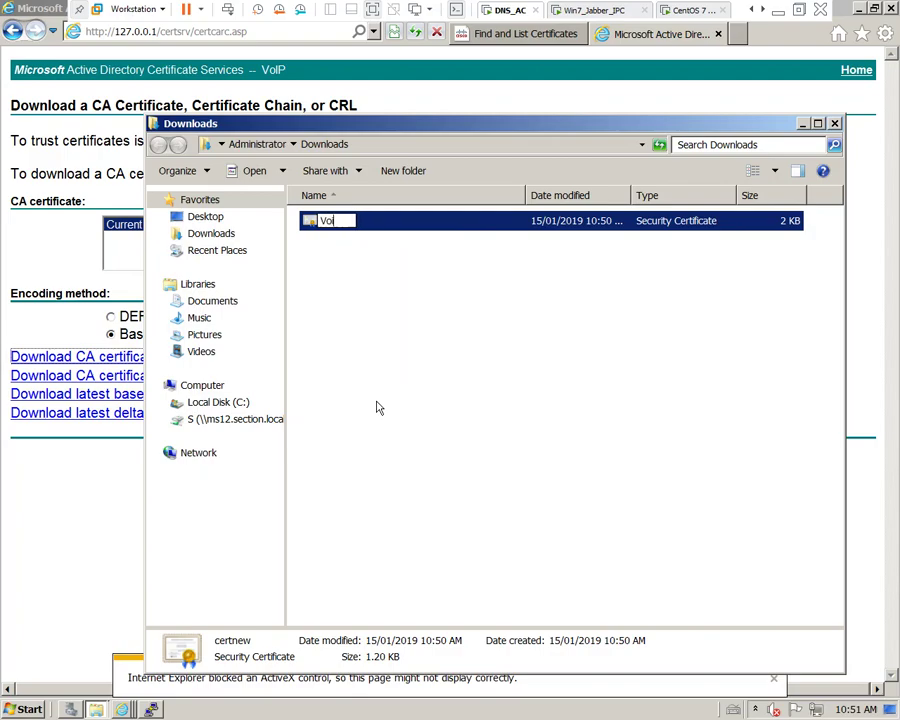
{"action": "type", "text": "P Root"}
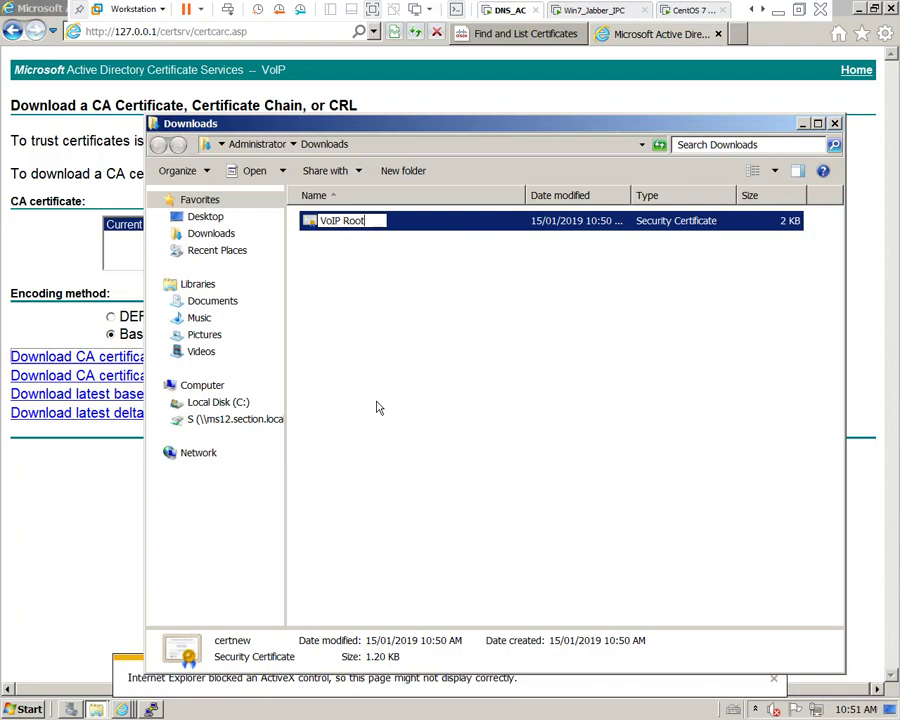
{"action": "key", "text": "Return"}
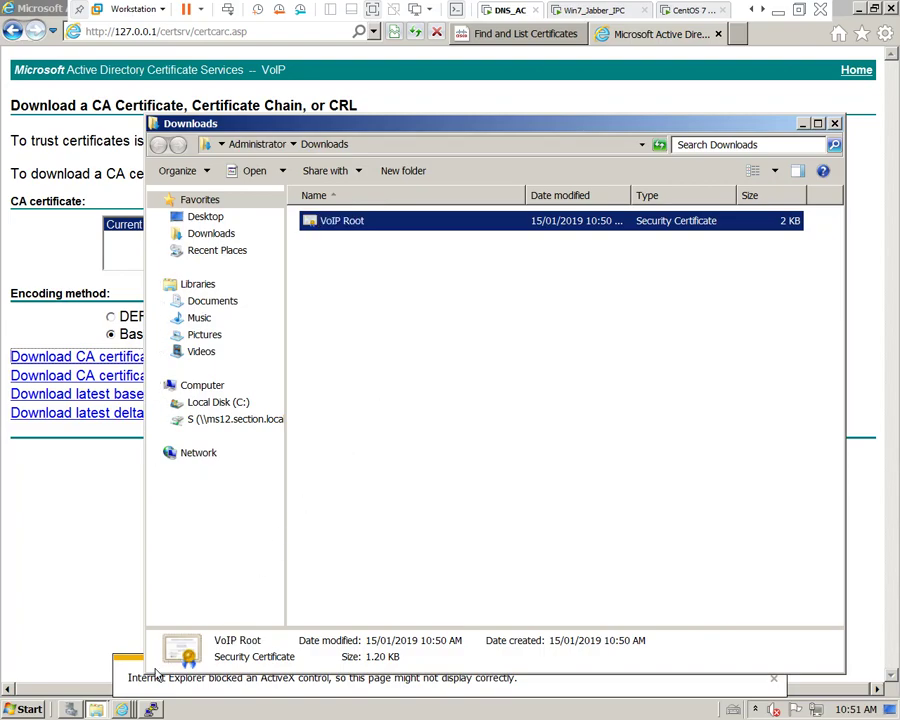
{"action": "left_click", "coordinate": [121, 709]}
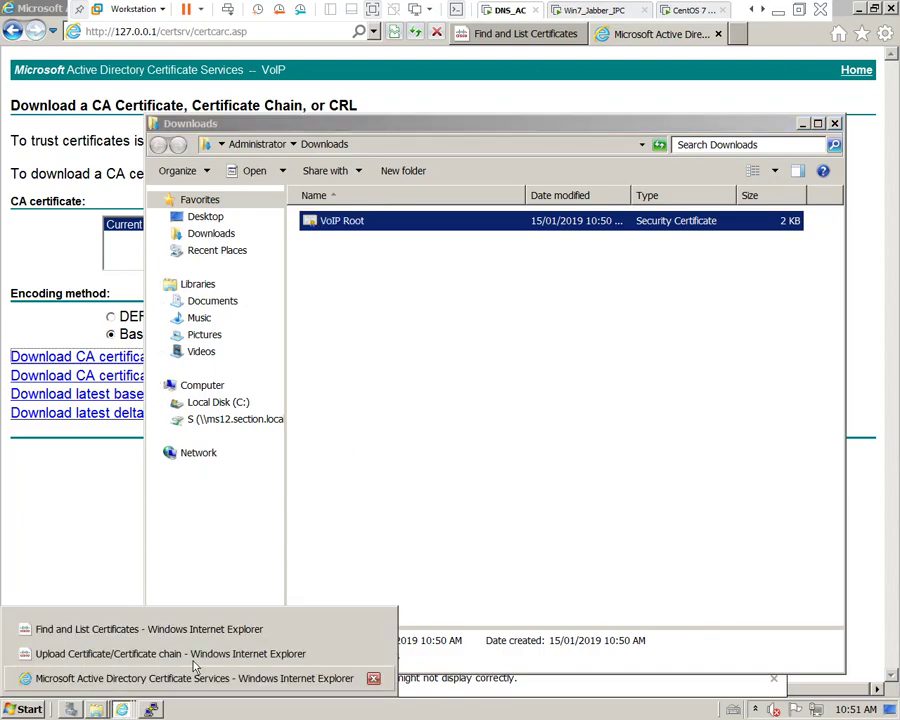
Upload Downloads\VoIP Root.cer as tomcat-trust and highlight the Certificate Uploaded message
{"action": "left_click", "coordinate": [231, 653]}
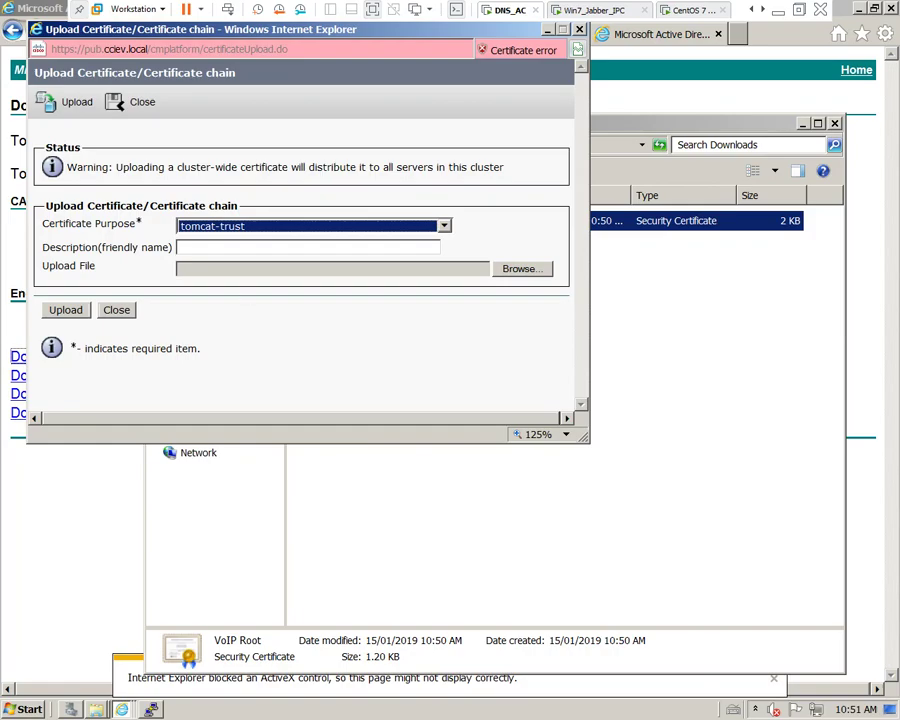
{"action": "left_click", "coordinate": [517, 272]}
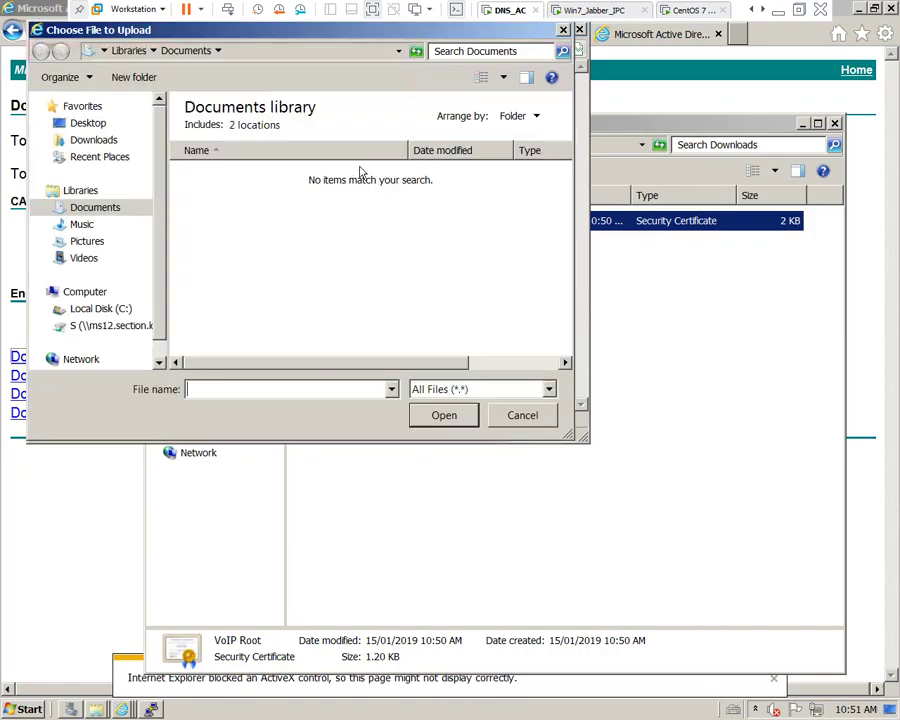
{"action": "left_click", "coordinate": [90, 141]}
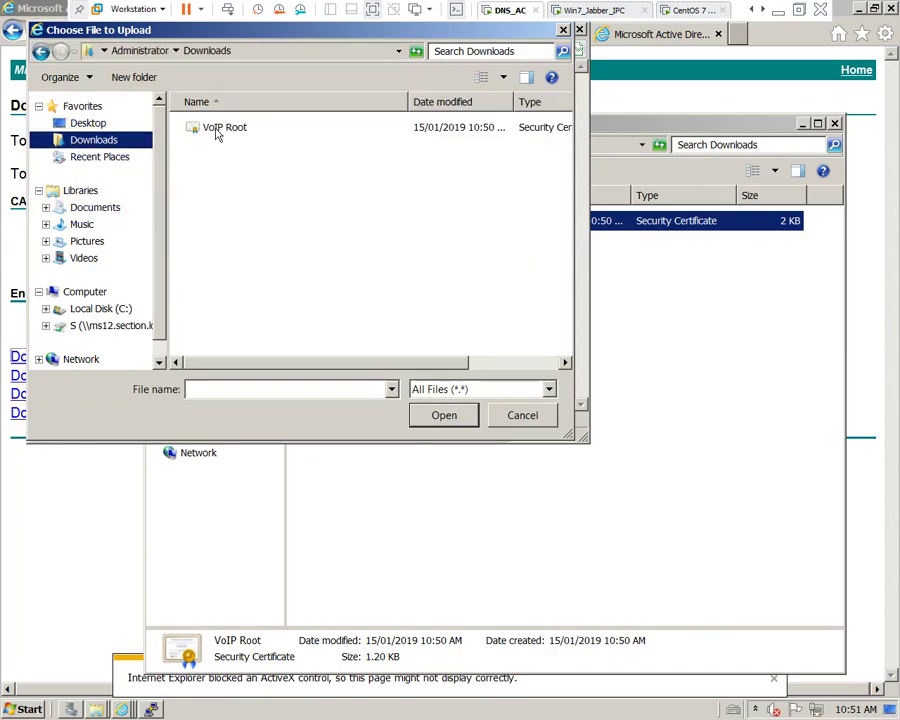
{"action": "left_click", "coordinate": [216, 132]}
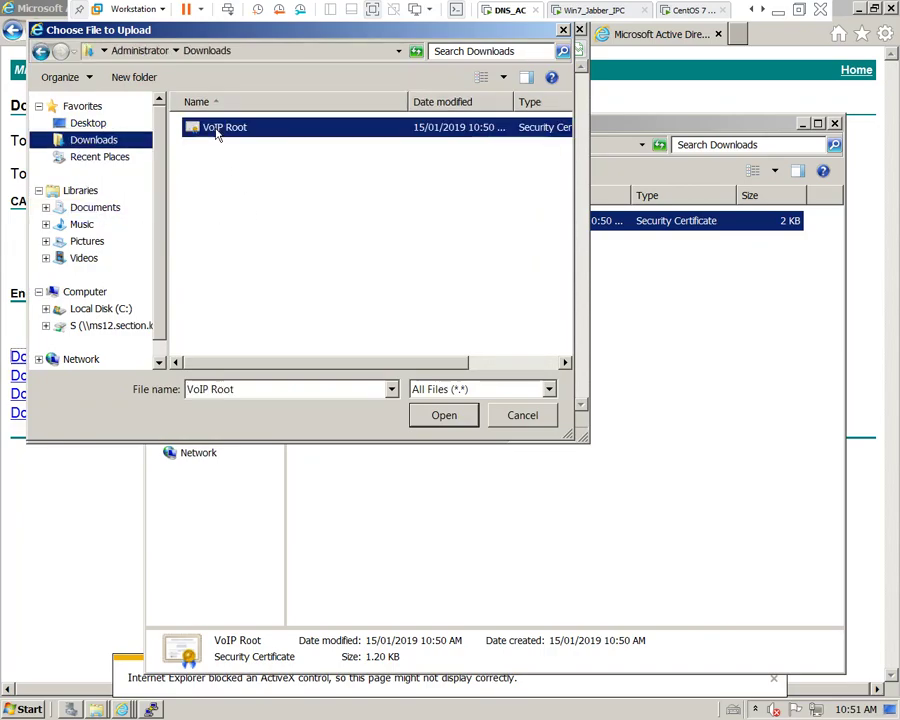
{"action": "left_click", "coordinate": [445, 415]}
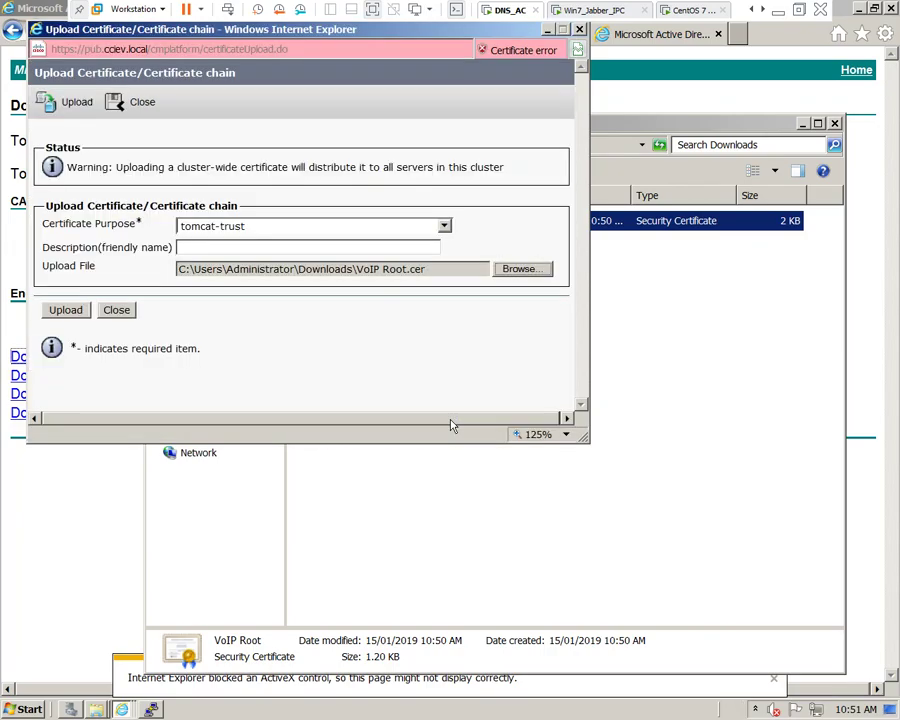
{"action": "left_click", "coordinate": [66, 311]}
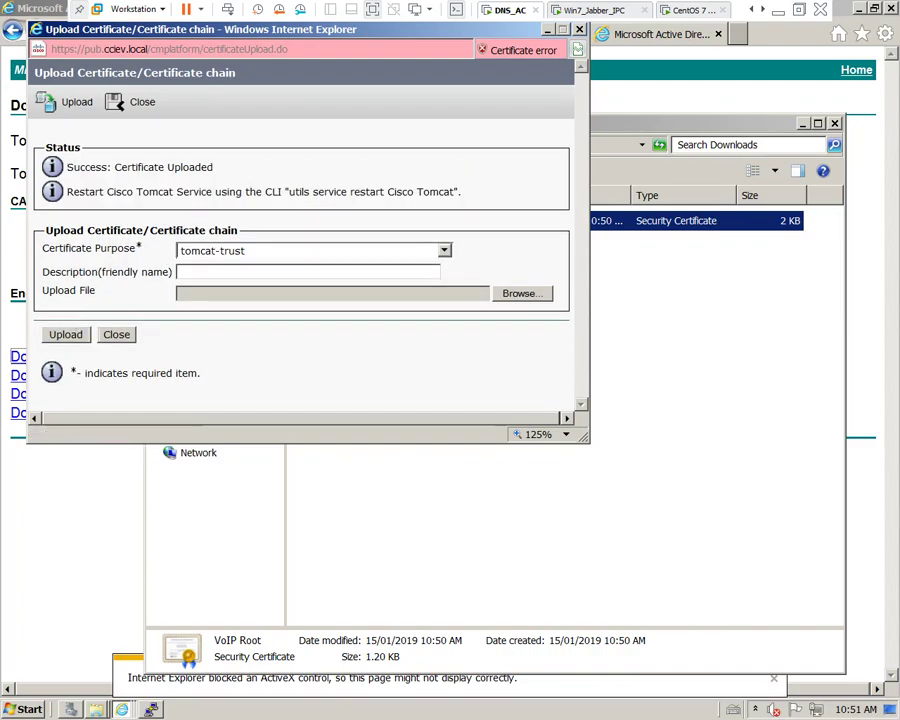
{"action": "left_click_drag", "start_coordinate": [115, 167], "coordinate": [213, 168]}
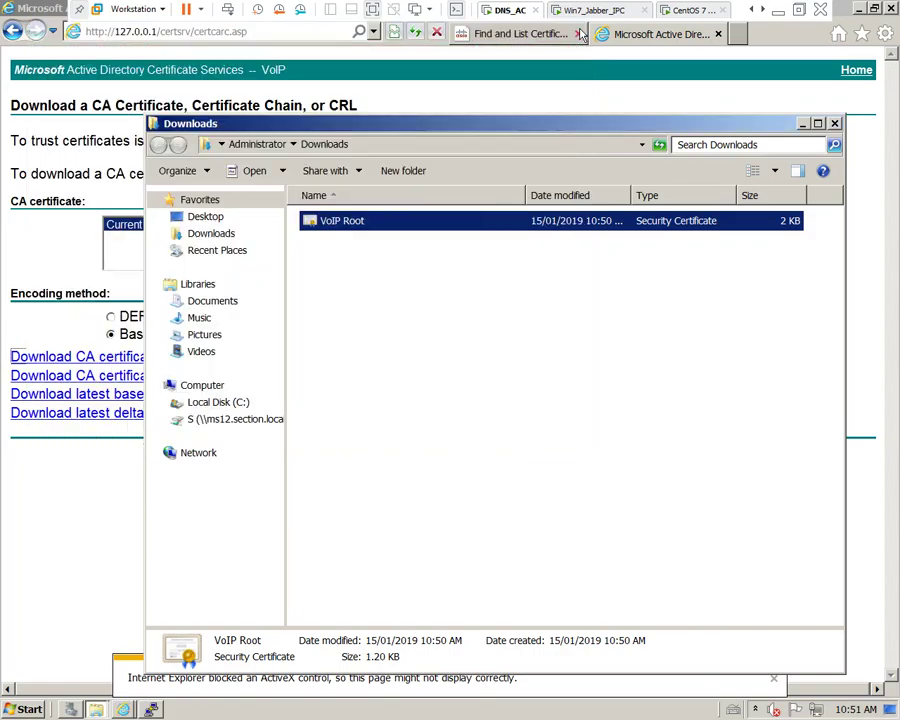
Minimize the Downloads folder and return to the Find and List Certificates page
{"action": "left_click", "coordinate": [802, 125]}
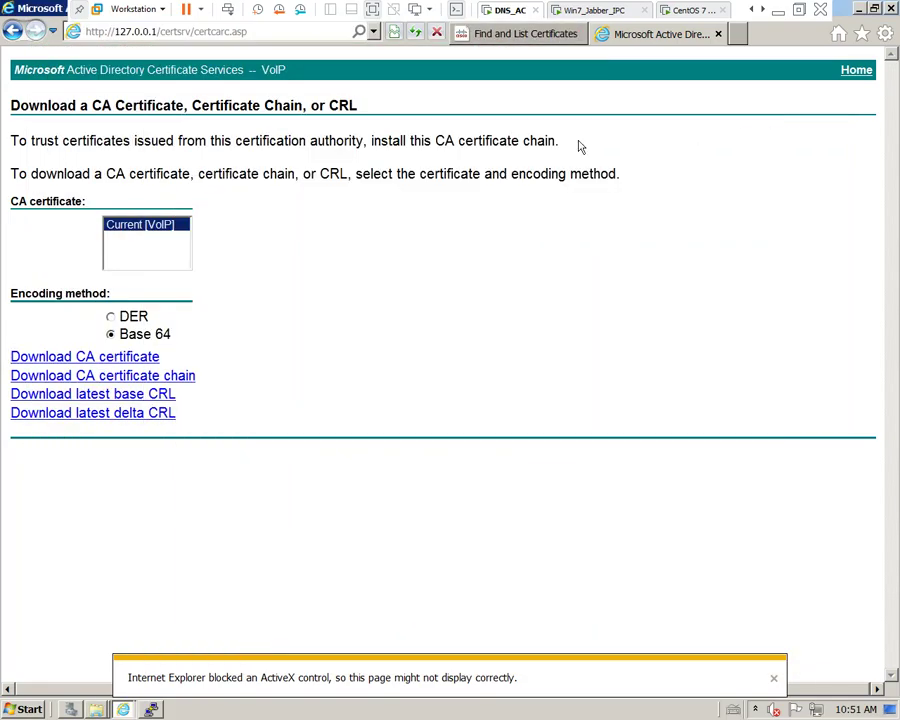
{"action": "left_click", "coordinate": [123, 710]}
{"action": "left_click", "coordinate": [165, 652]}
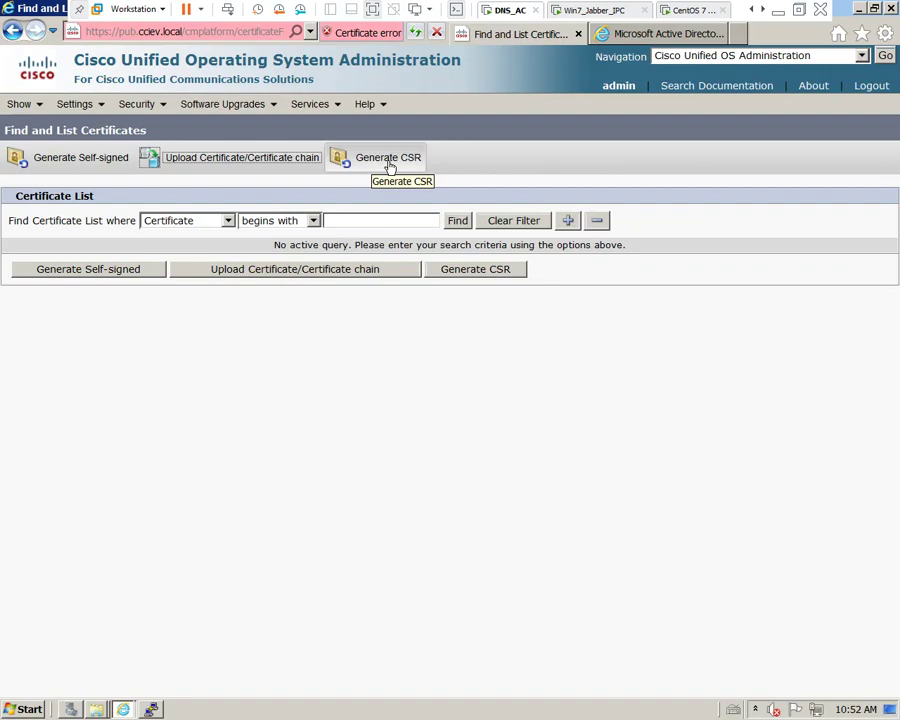
Generate a tomcat CSR with 2048-bit key length and SHA256 hash, then close the window
{"action": "left_click", "coordinate": [389, 160]}
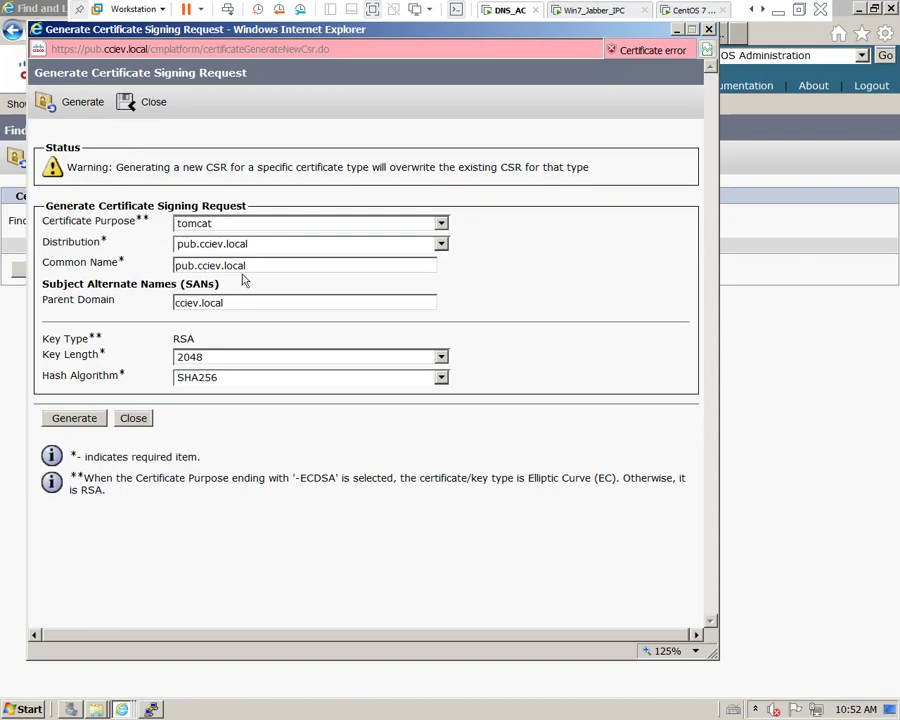
{"action": "left_click", "coordinate": [446, 362]}
{"action": "left_click", "coordinate": [446, 362]}
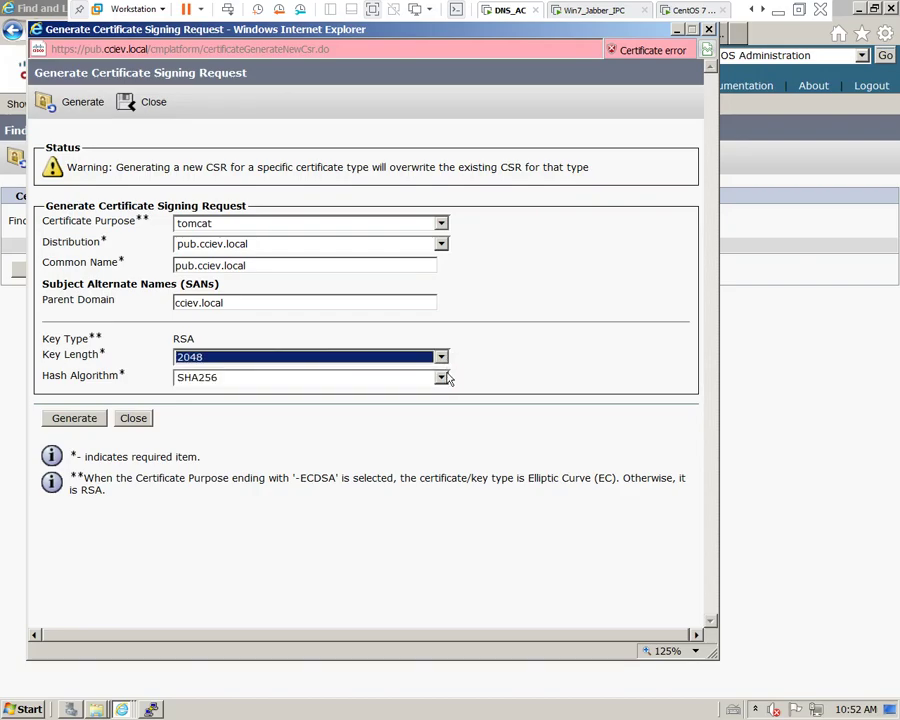
{"action": "left_click", "coordinate": [447, 383]}
{"action": "left_click", "coordinate": [447, 382]}
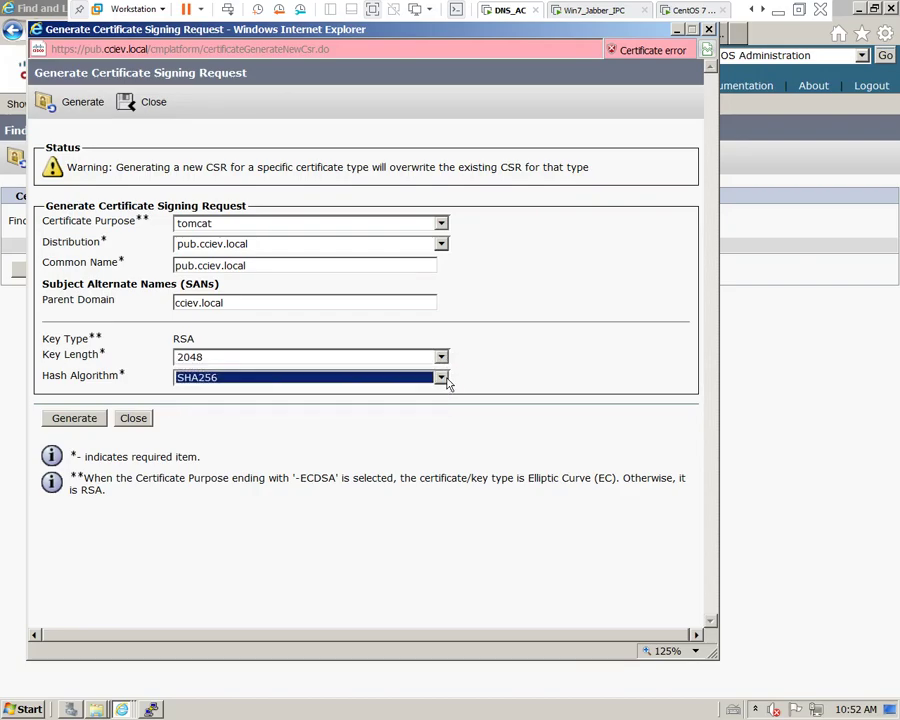
{"action": "left_click", "coordinate": [84, 422]}
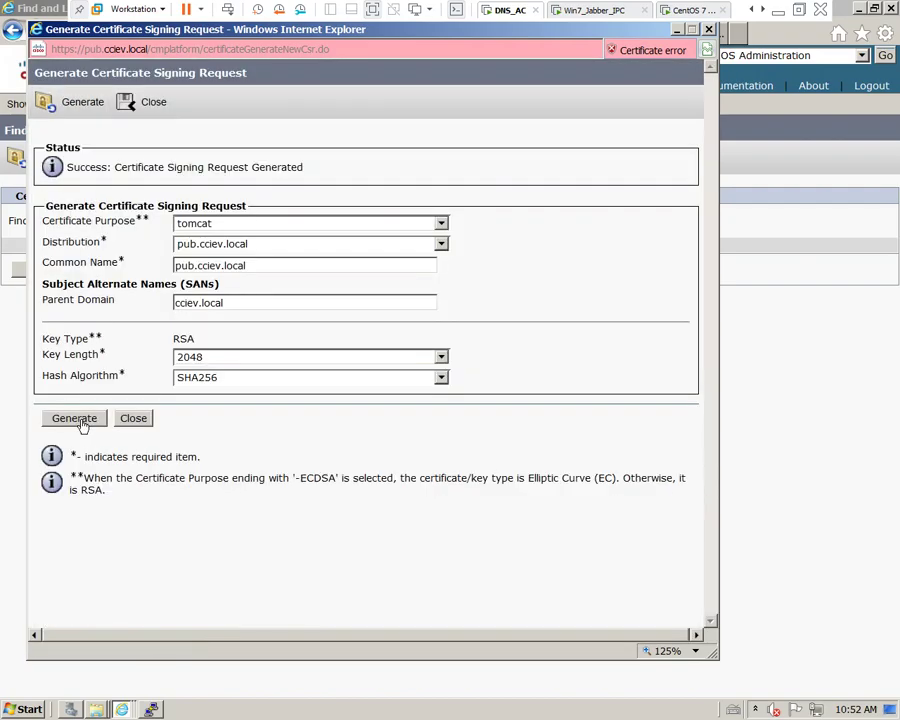
{"action": "left_click", "coordinate": [142, 423]}
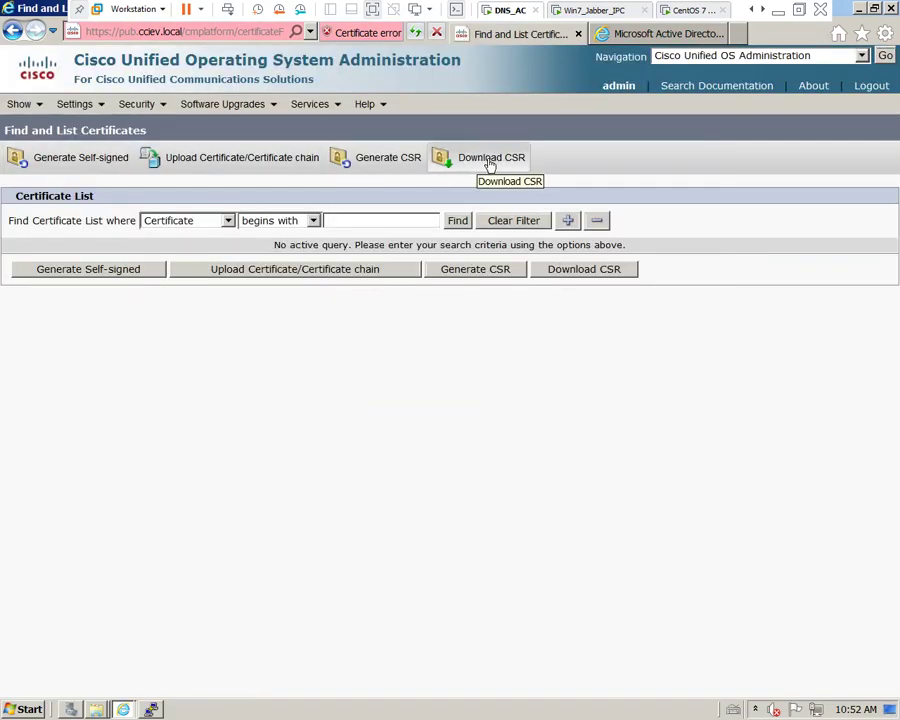
Download the tomcat-purpose CSR, save it as tomcat.csr, and open the Downloads folder
{"action": "left_click", "coordinate": [489, 162]}
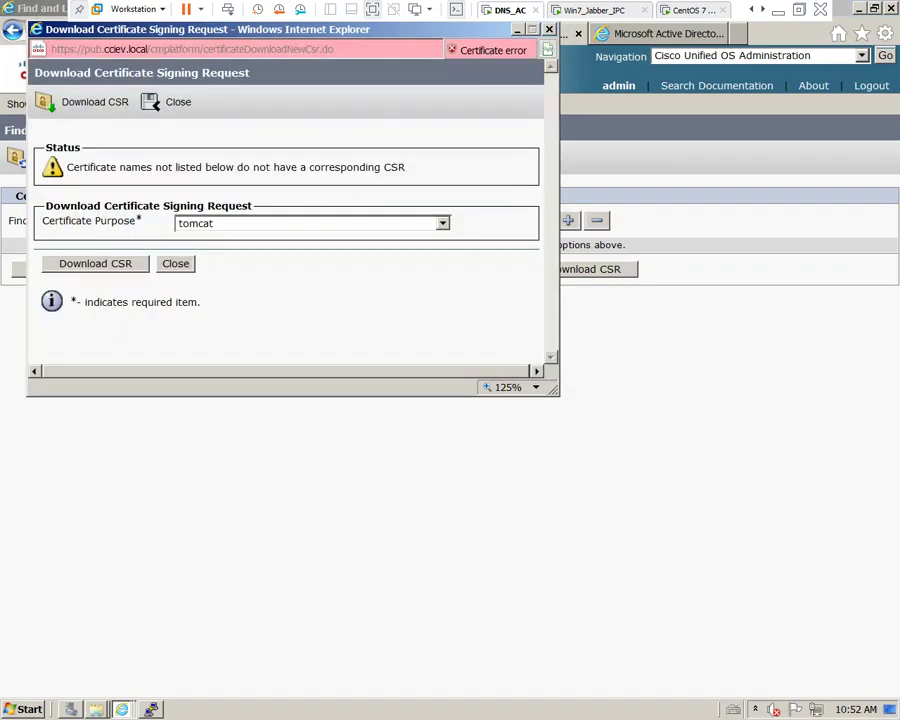
{"action": "left_click", "coordinate": [85, 265]}
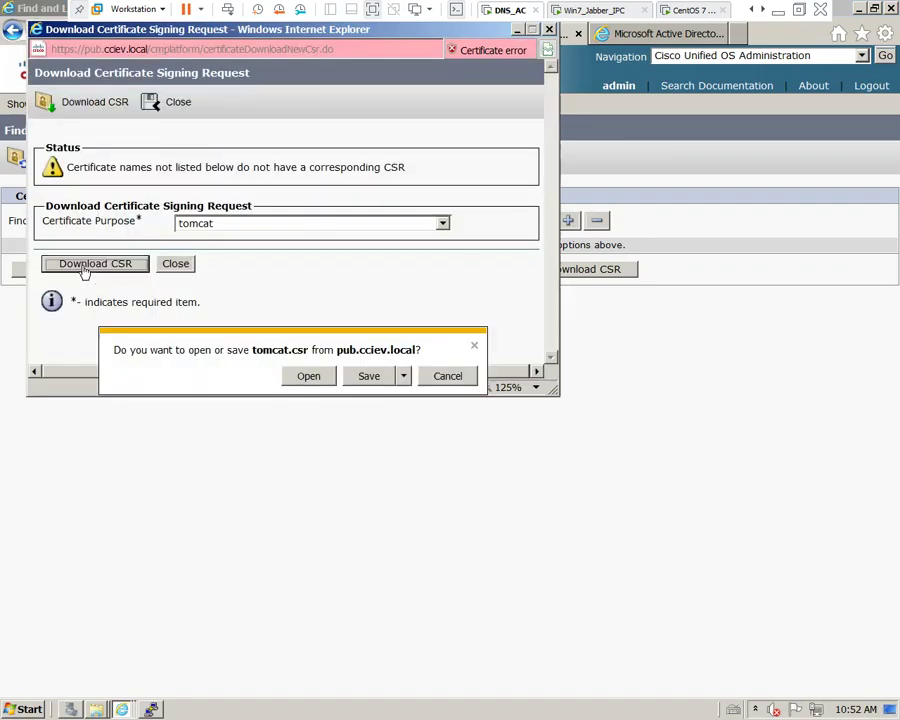
{"action": "left_click", "coordinate": [369, 377]}
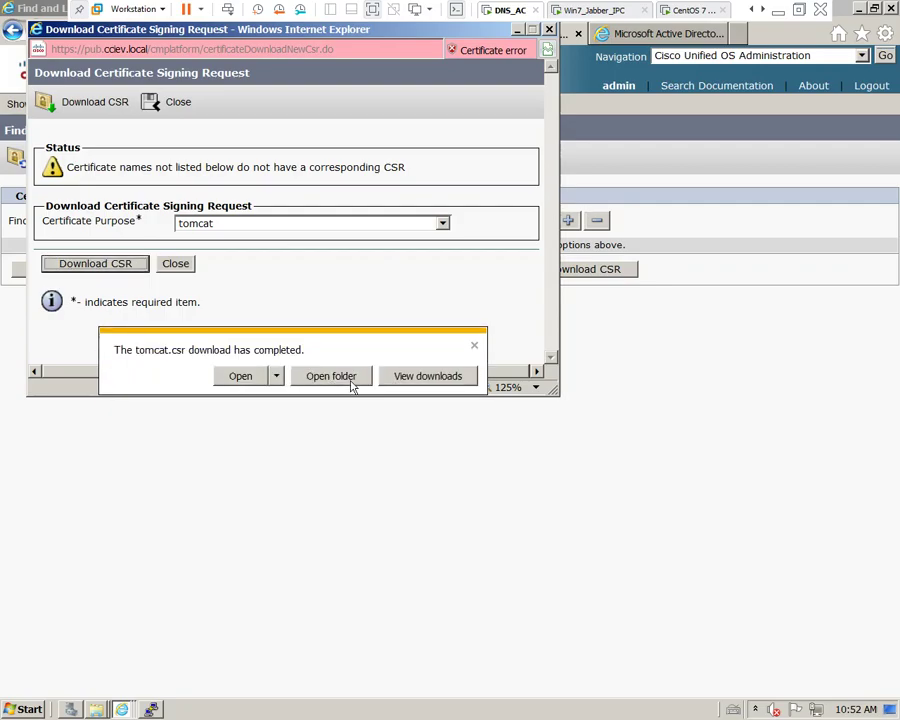
{"action": "left_click", "coordinate": [332, 377]}
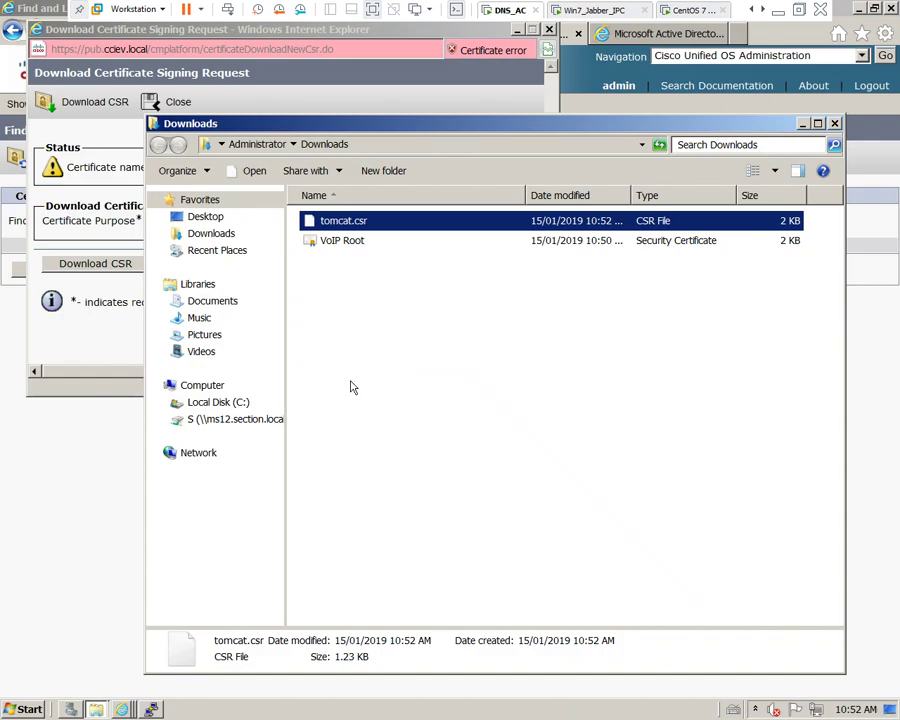
Open tomcat.csr in Notepad via the installed-programs chooser
{"action": "double_click", "coordinate": [323, 222]}
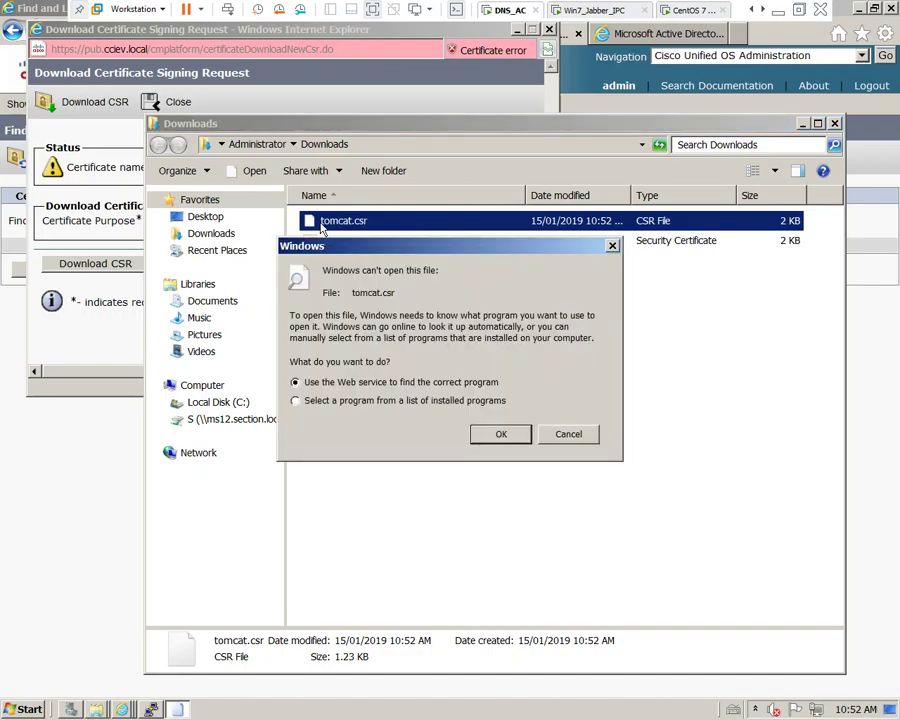
{"action": "left_click", "coordinate": [295, 400]}
{"action": "left_click", "coordinate": [502, 436]}
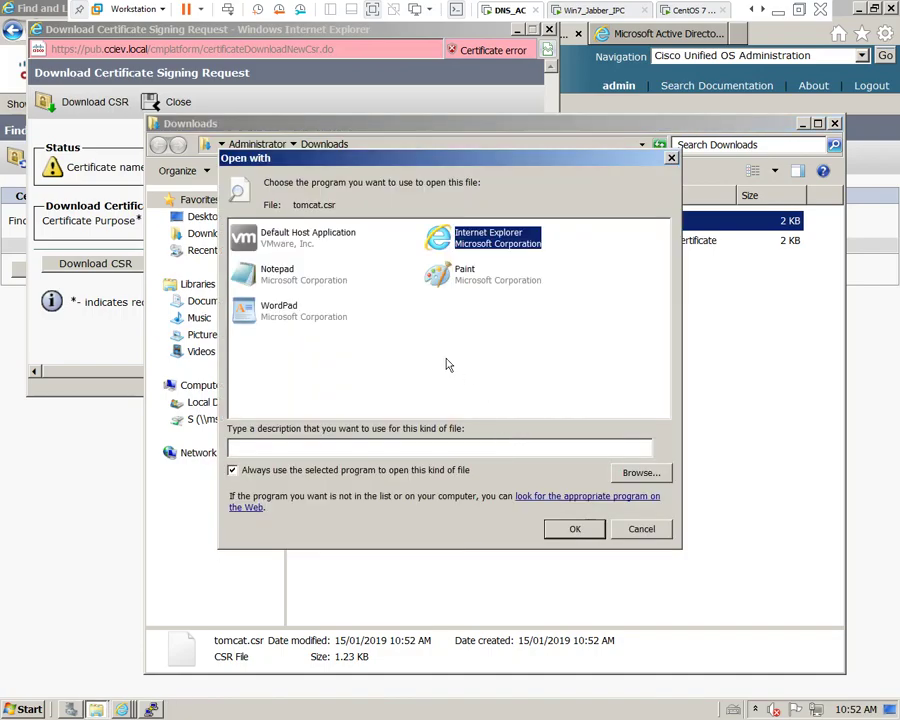
{"action": "left_click", "coordinate": [256, 280]}
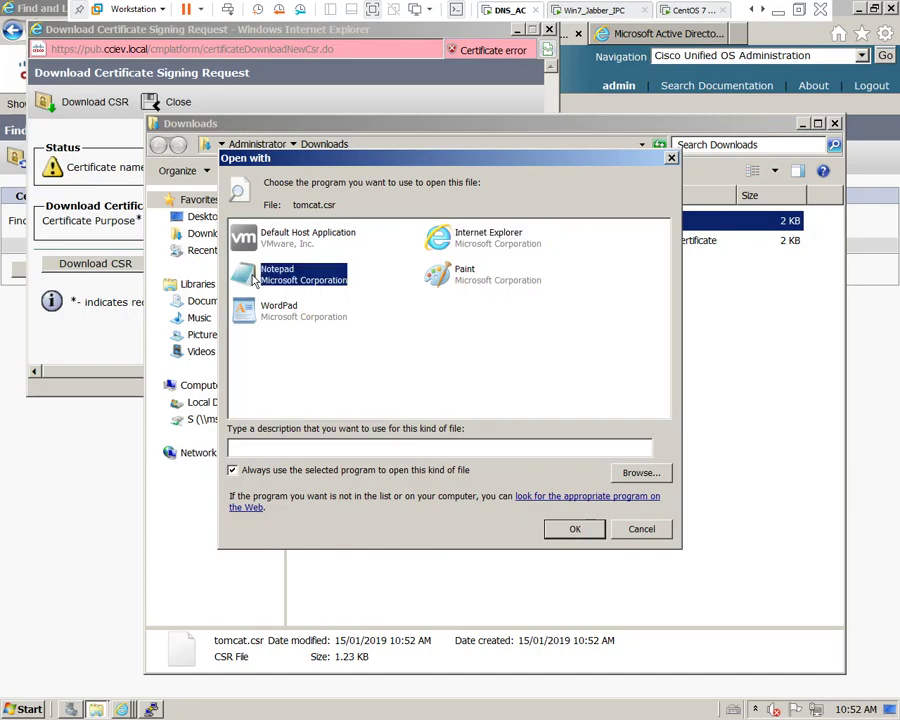
{"action": "left_click", "coordinate": [573, 528]}
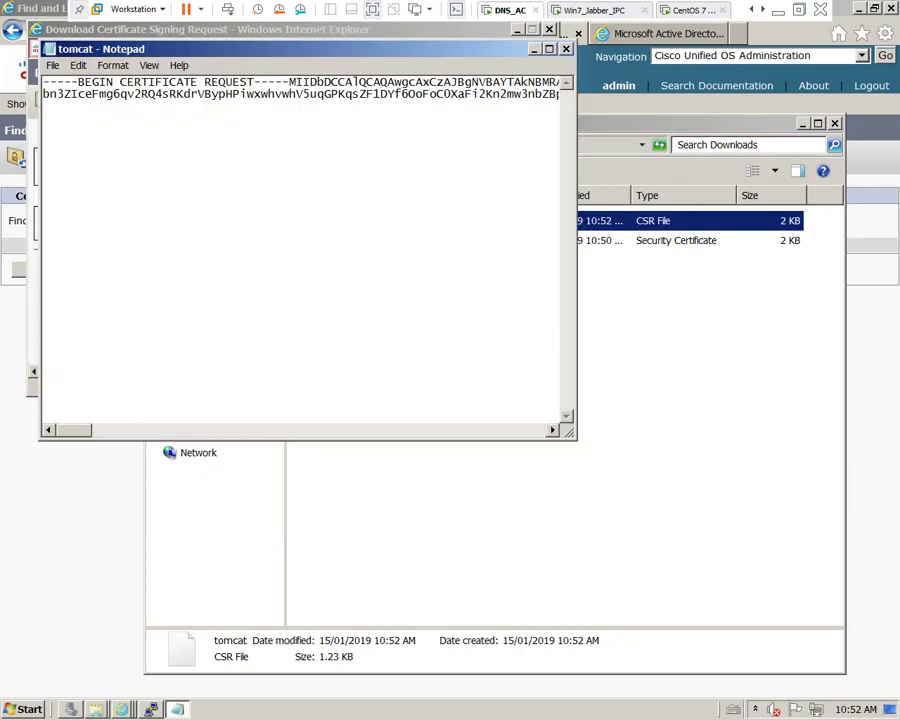
Turn on Word Wrap, narrow the window, and copy the full certificate request text
{"action": "left_click", "coordinate": [113, 65]}
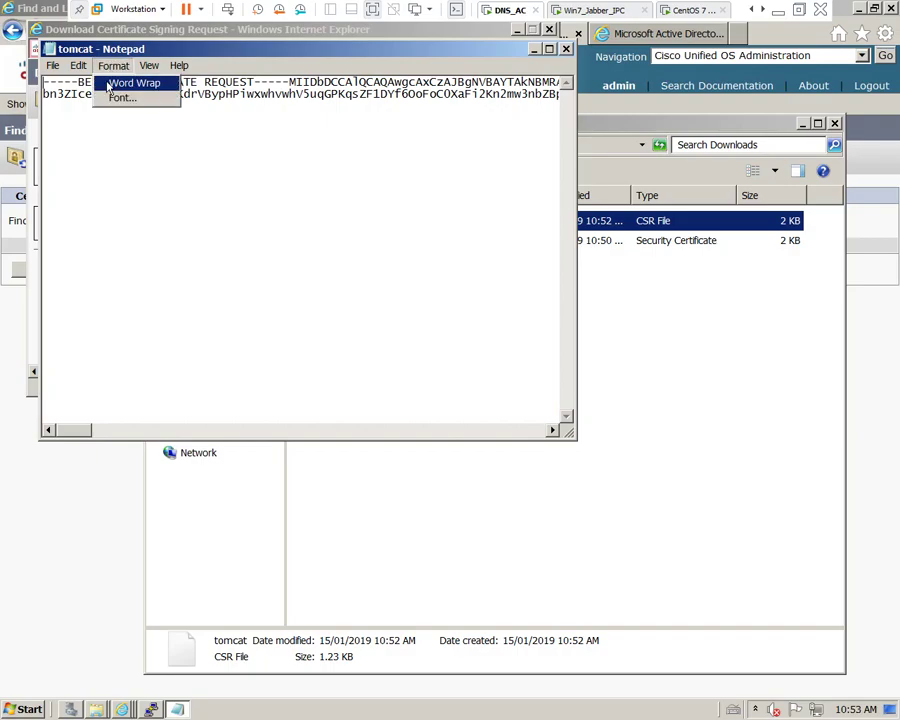
{"action": "left_click", "coordinate": [133, 83]}
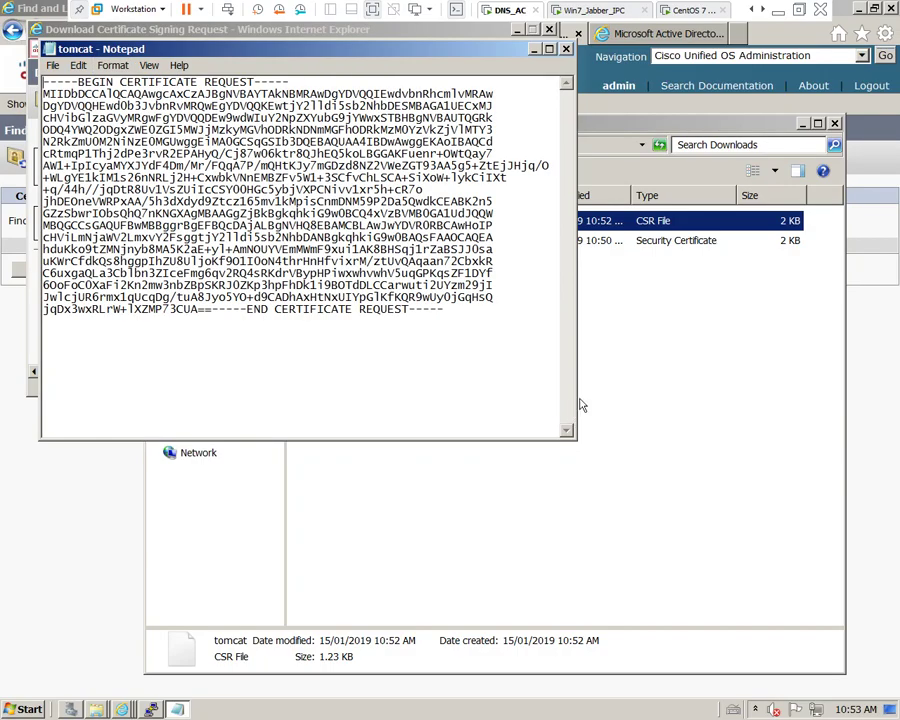
{"action": "left_click_drag", "start_coordinate": [576, 394], "coordinate": [522, 396]}
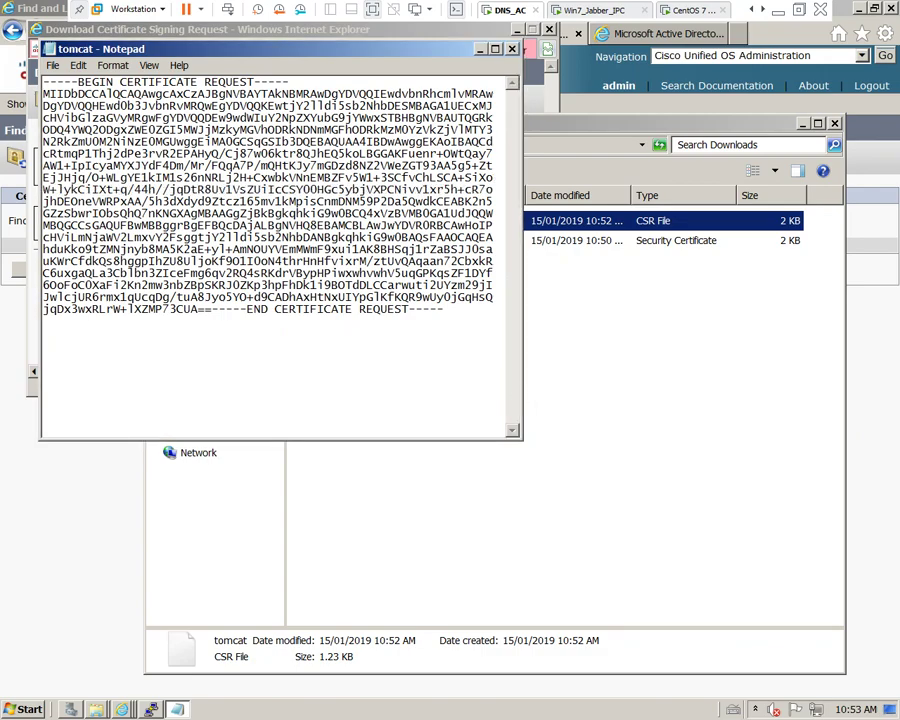
{"action": "left_click_drag", "start_coordinate": [445, 309], "coordinate": [42, 80]}
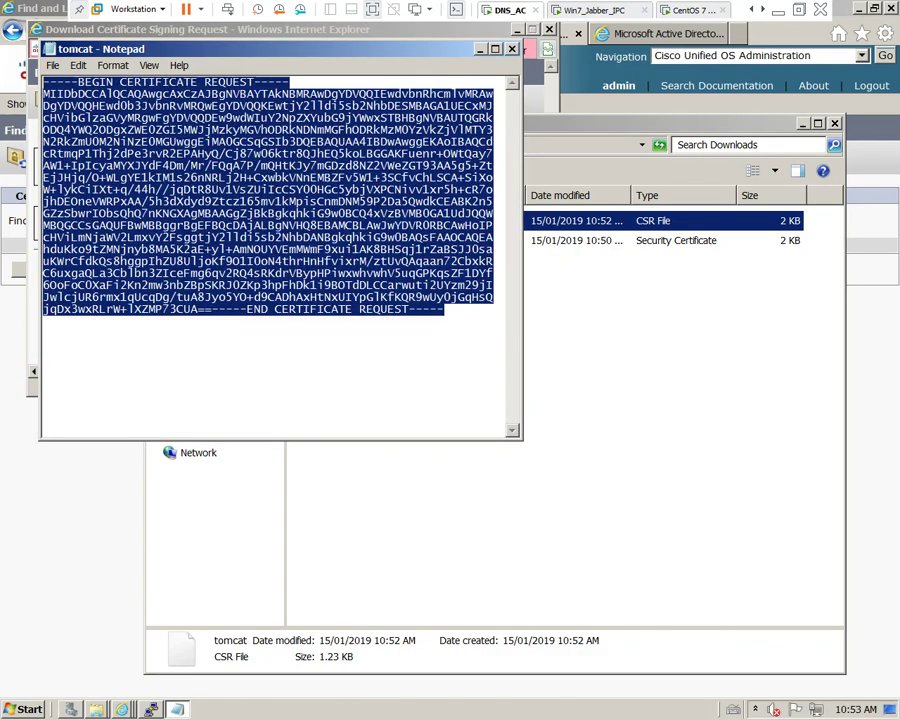
{"action": "right_click", "coordinate": [153, 121]}
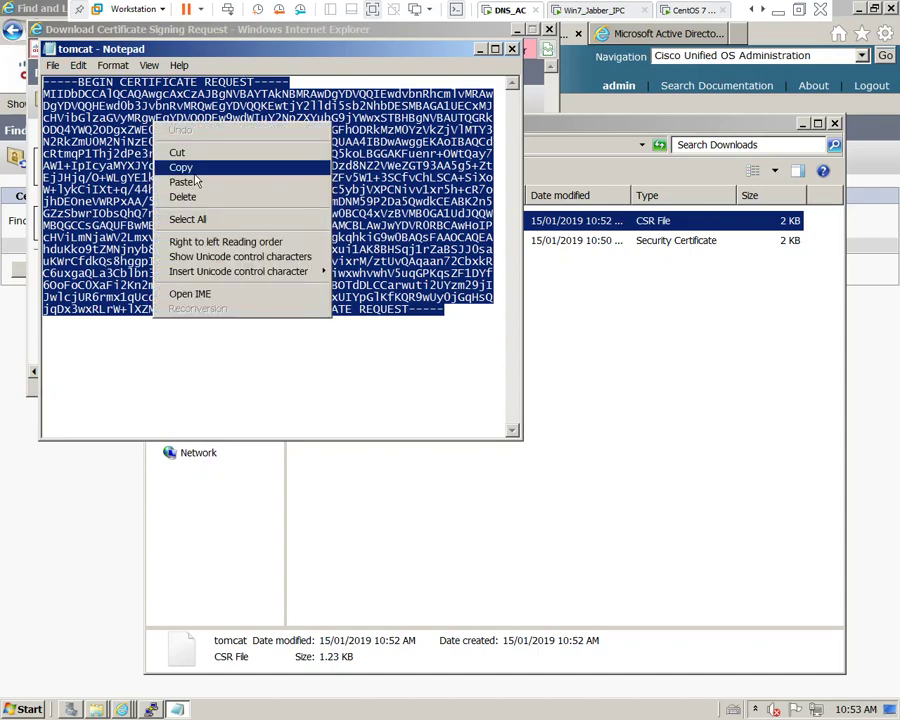
{"action": "left_click", "coordinate": [181, 168]}
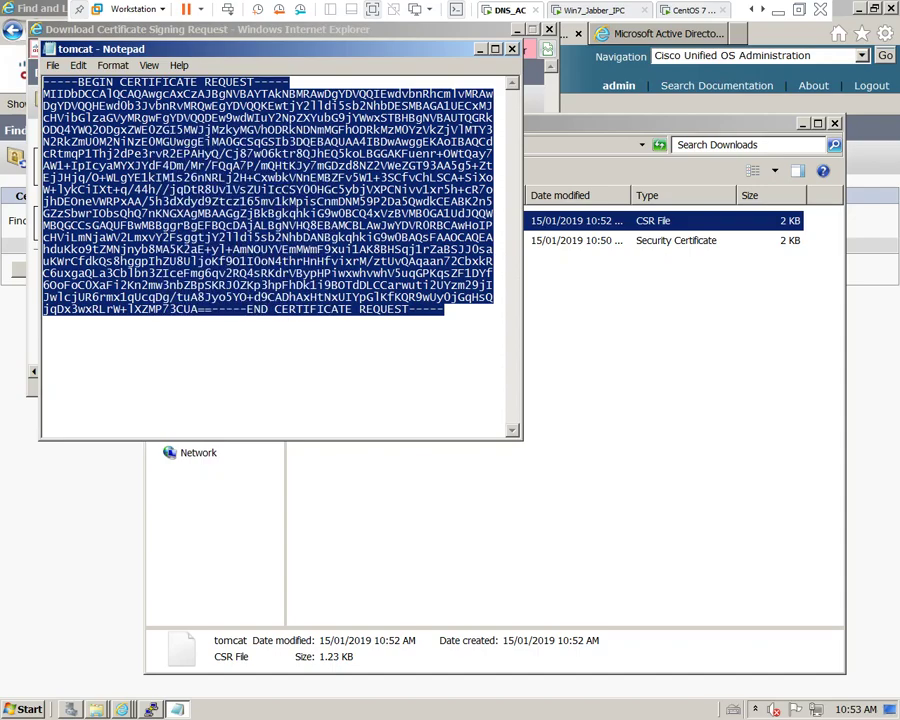
In Certificate Services, open the advanced request form for submitting a base-64 certificate request
{"action": "left_click", "coordinate": [121, 709]}
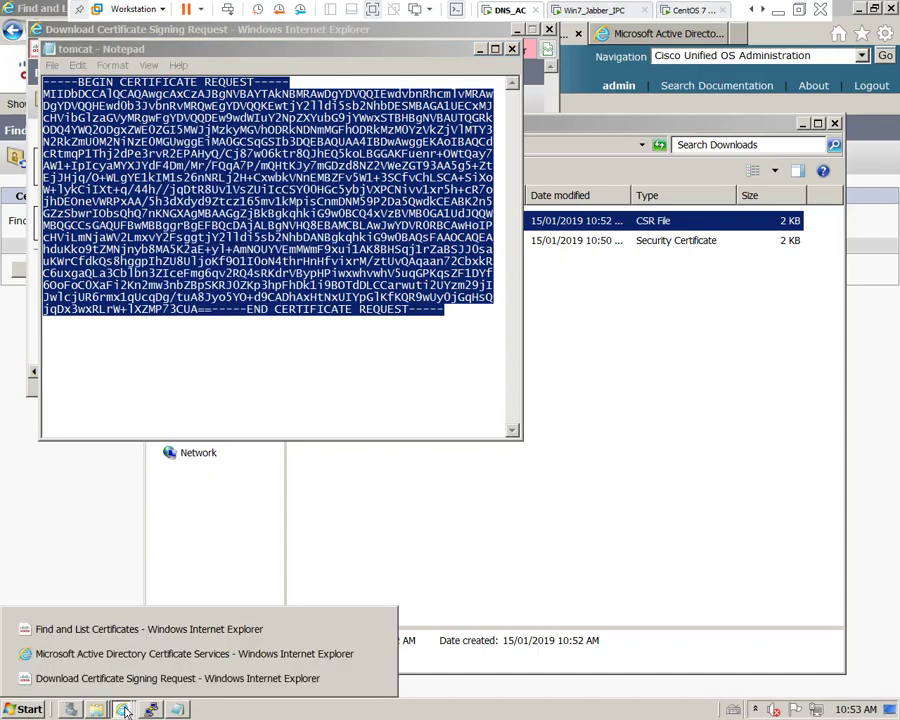
{"action": "left_click", "coordinate": [138, 654]}
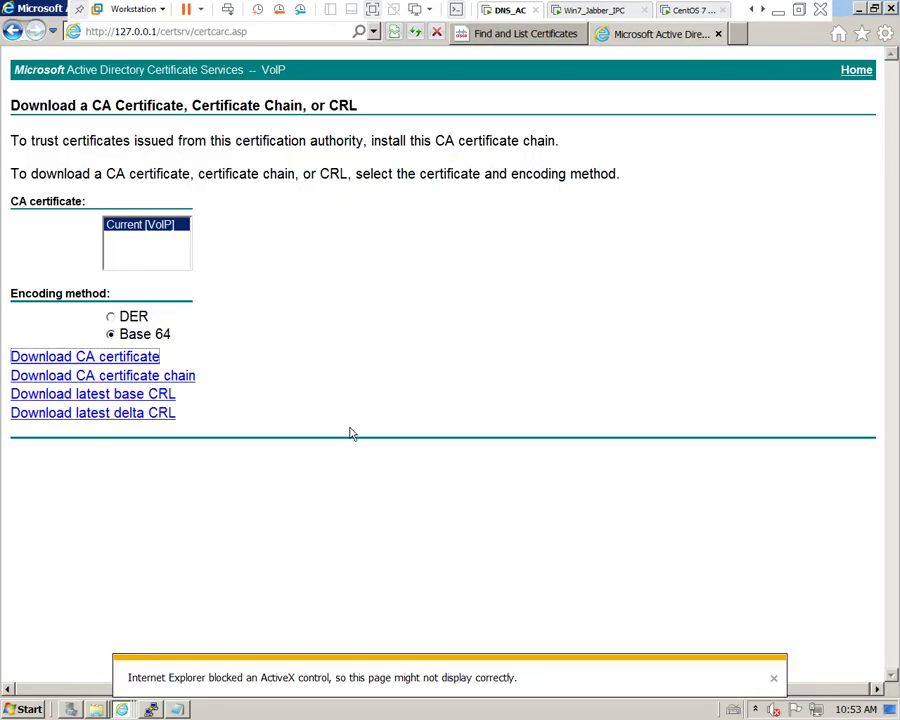
{"action": "left_click", "coordinate": [12, 31]}
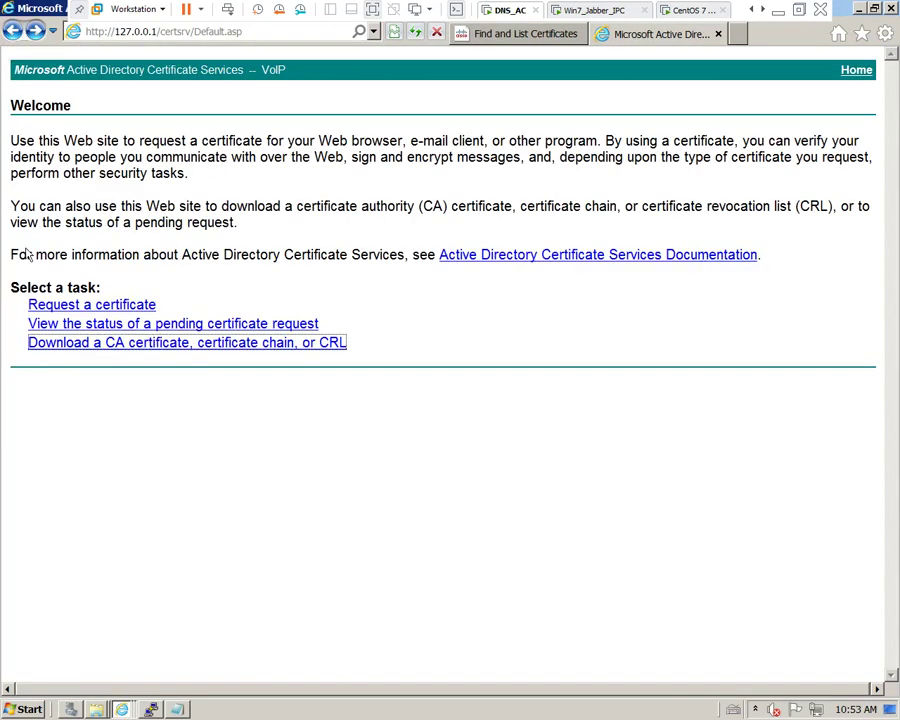
{"action": "left_click", "coordinate": [106, 311]}
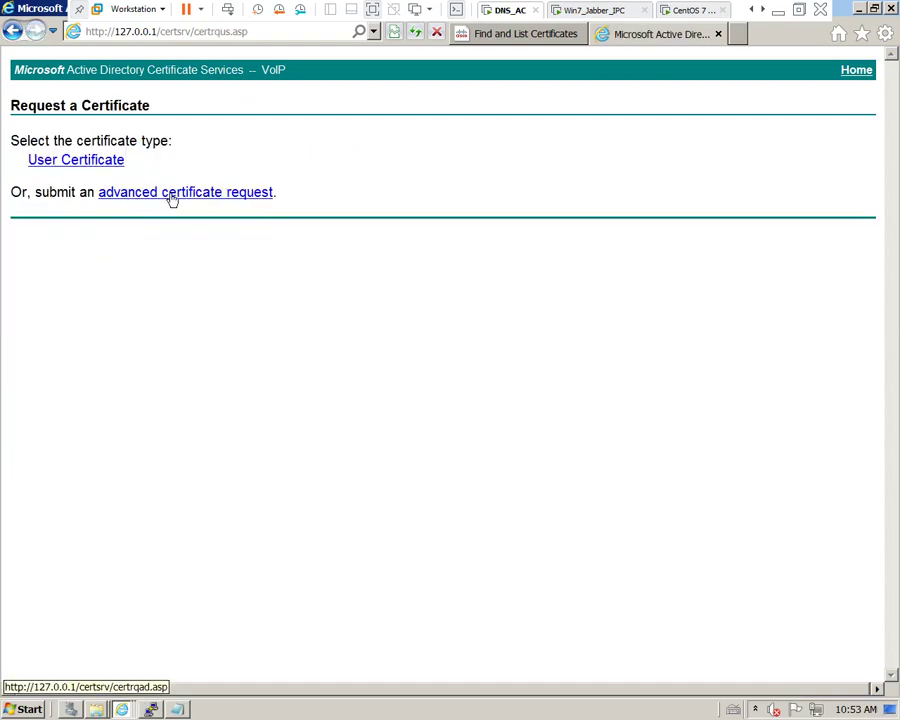
{"action": "left_click", "coordinate": [172, 196]}
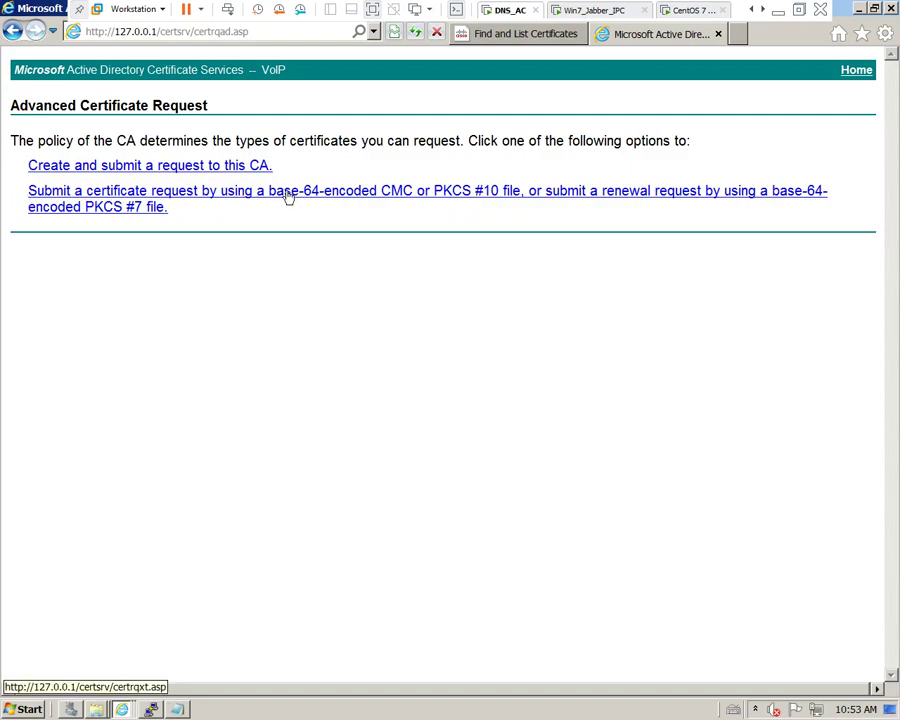
{"action": "left_click", "coordinate": [334, 196]}
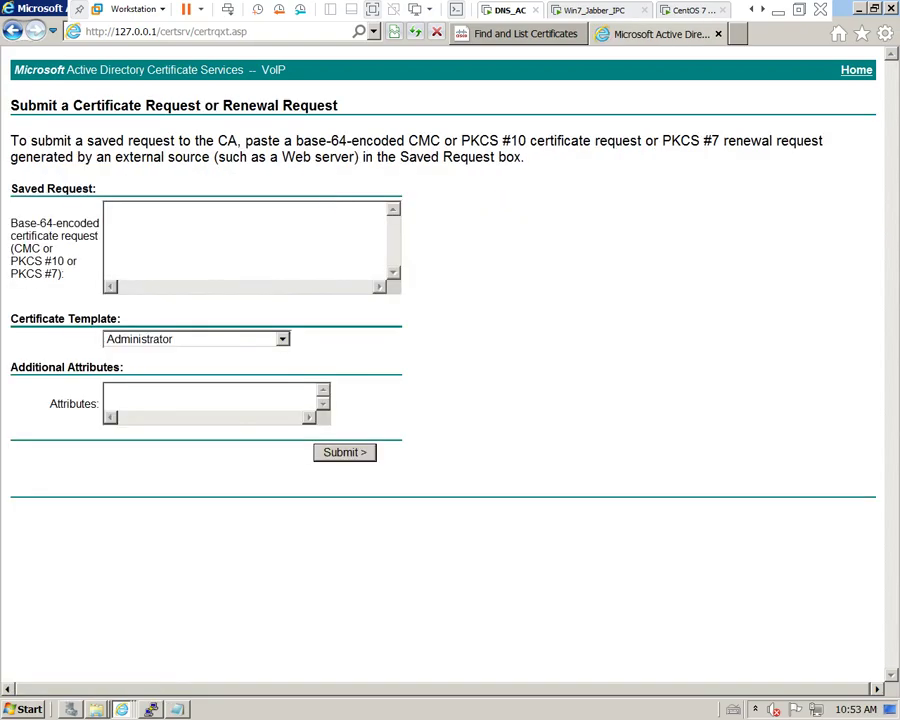
Paste the tomcat CSR into the saved request box and choose the Web Server template
{"action": "right_click", "coordinate": [115, 208]}
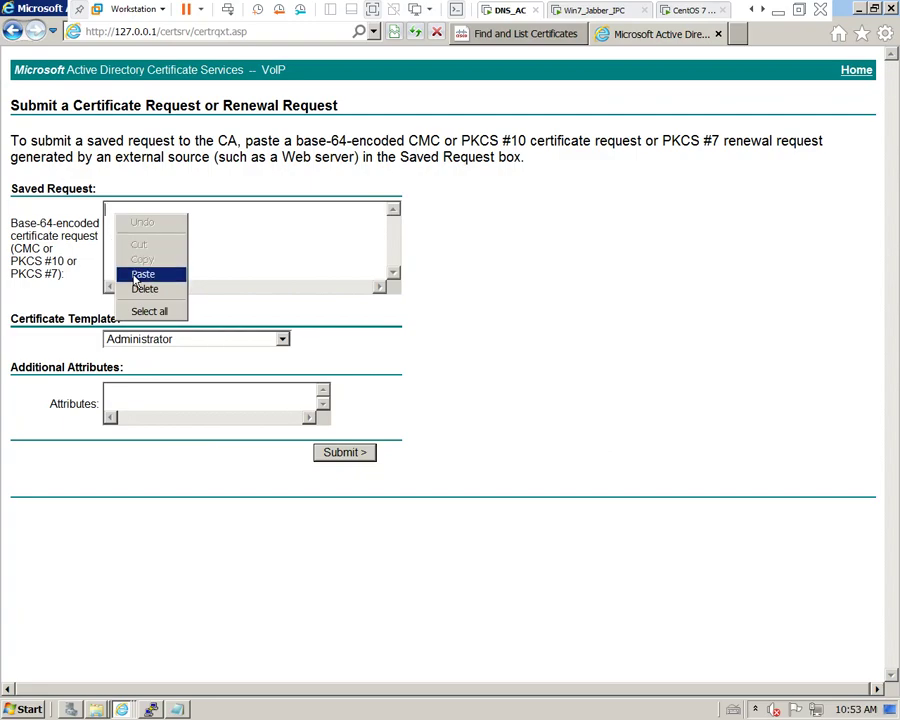
{"action": "left_click", "coordinate": [138, 273]}
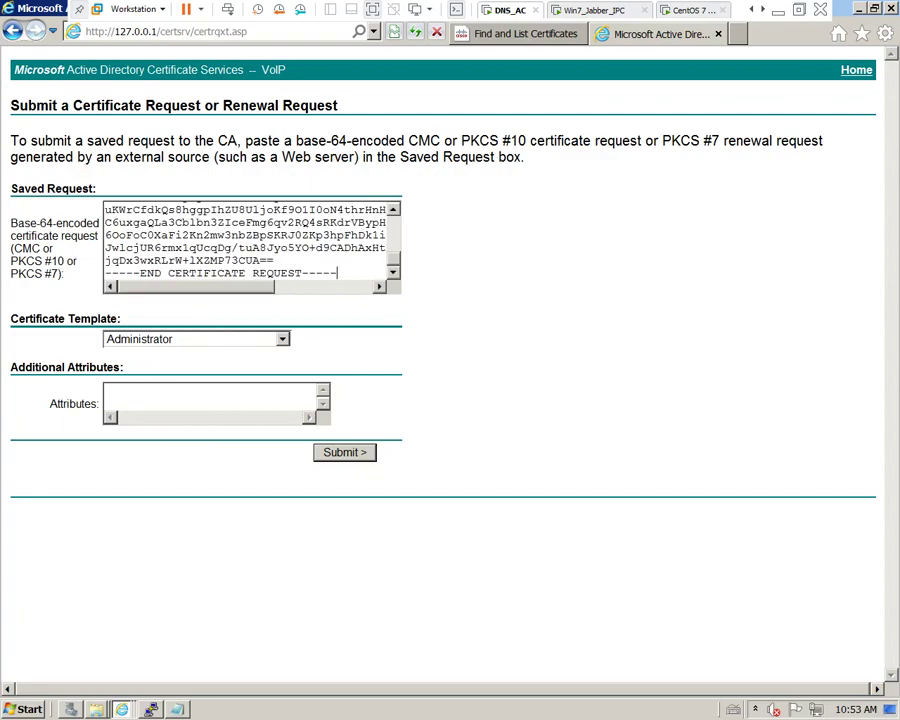
{"action": "left_click", "coordinate": [284, 342]}
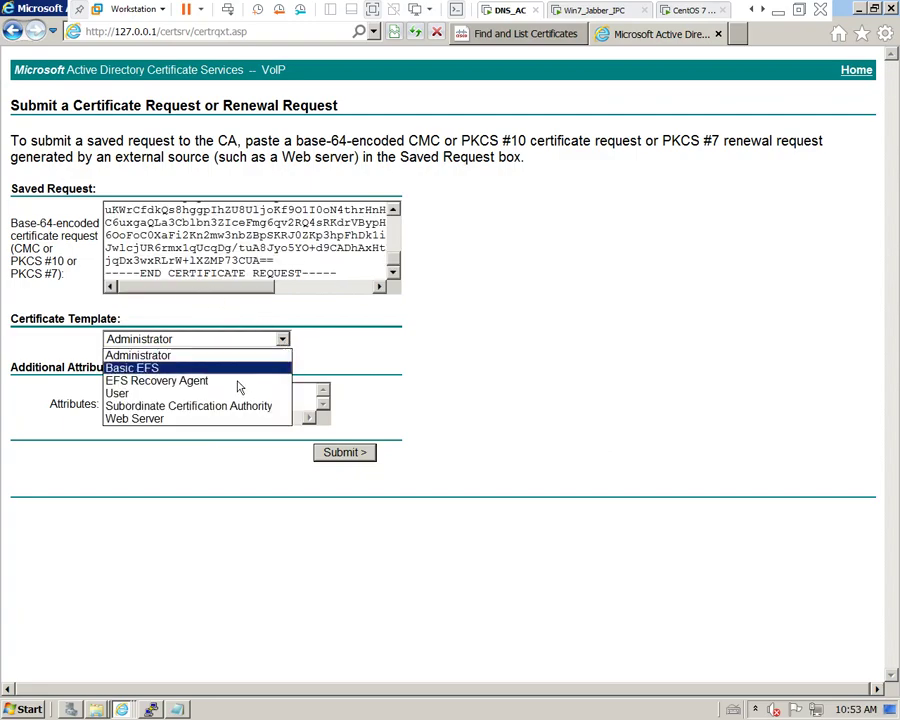
{"action": "left_click", "coordinate": [155, 422]}
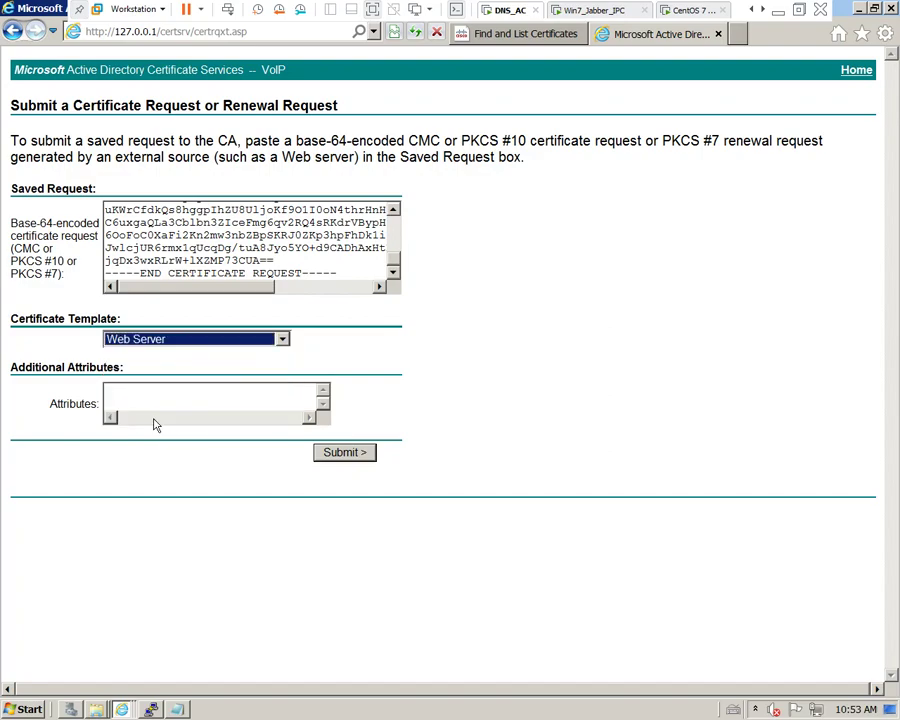
Submit the request and save the issued certificate in Base 64 as certnew.cer in Downloads
{"action": "left_click", "coordinate": [357, 452]}
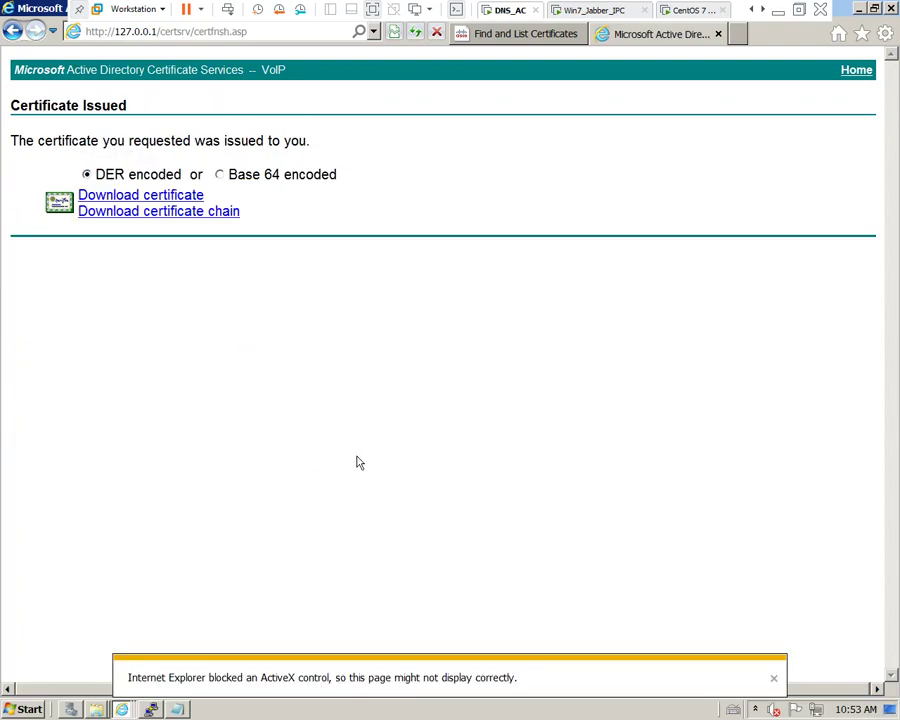
{"action": "left_click", "coordinate": [221, 176]}
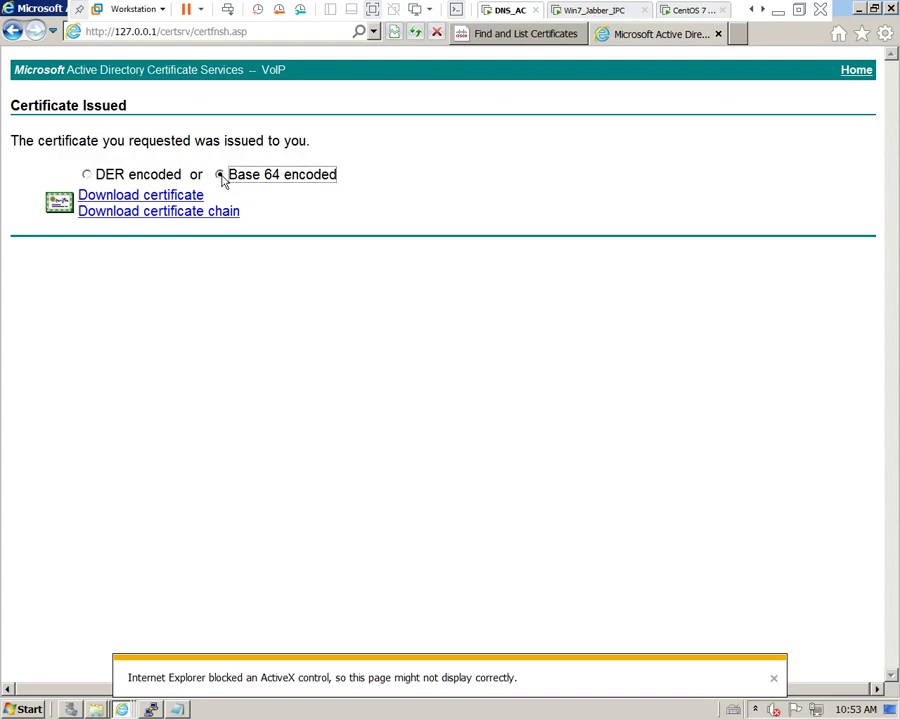
{"action": "left_click", "coordinate": [142, 196]}
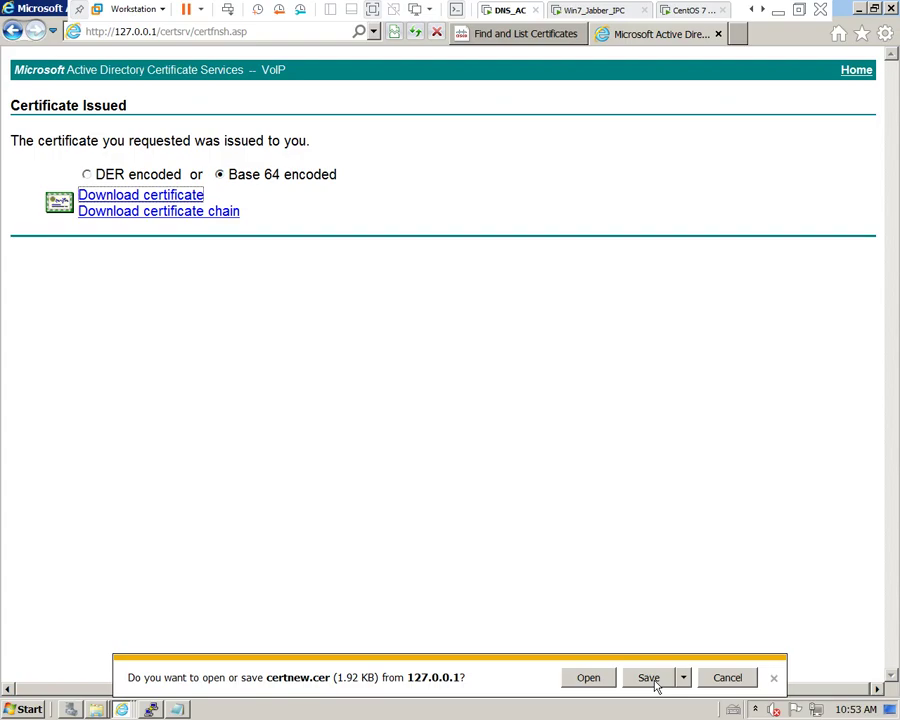
{"action": "left_click", "coordinate": [650, 678]}
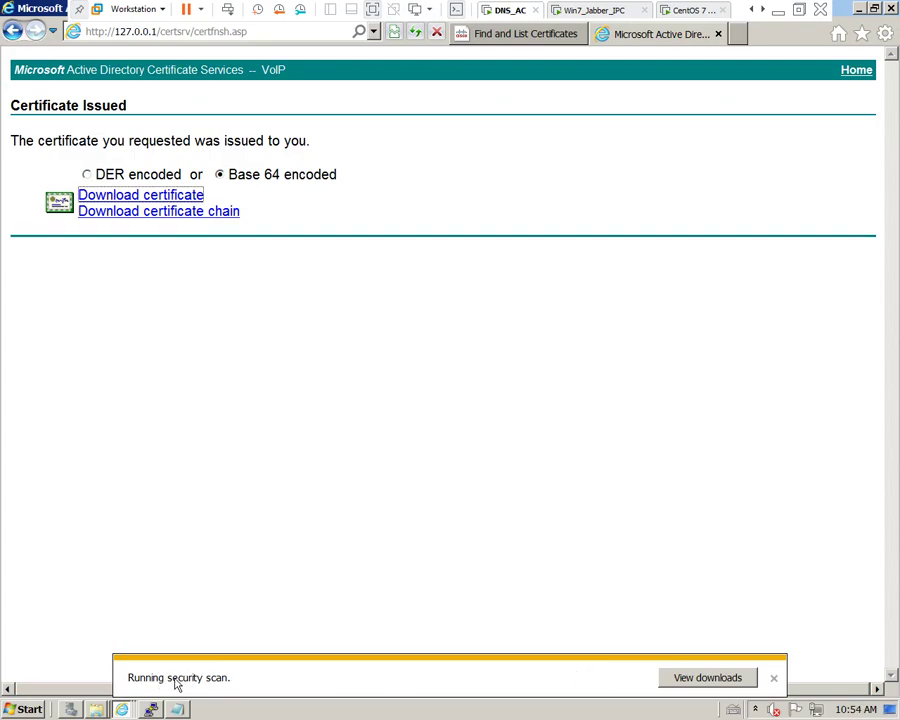
{"action": "left_click", "coordinate": [700, 678]}
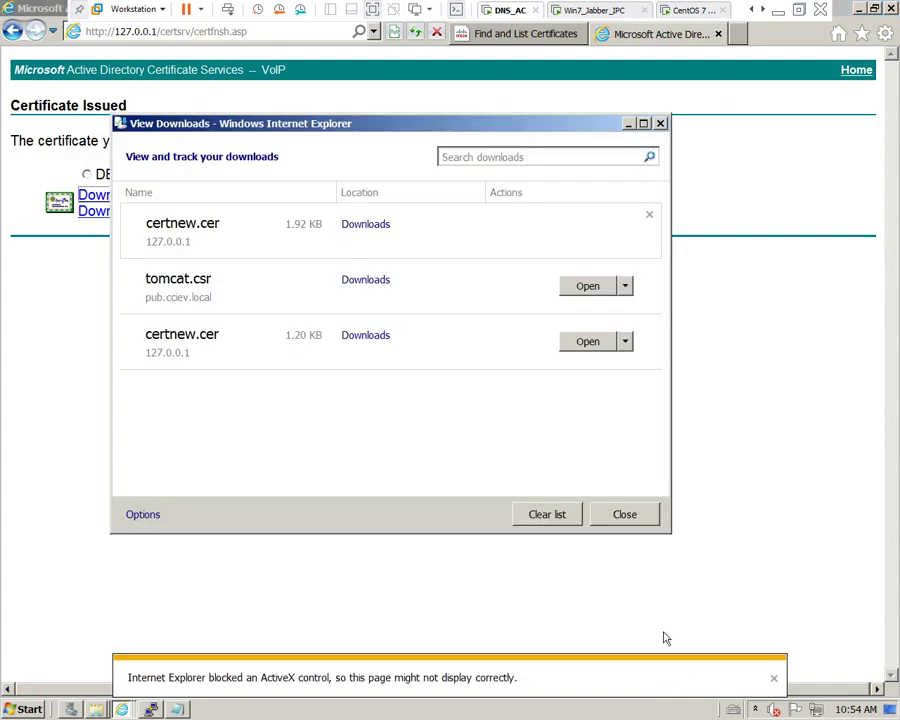
{"action": "left_click", "coordinate": [634, 521]}
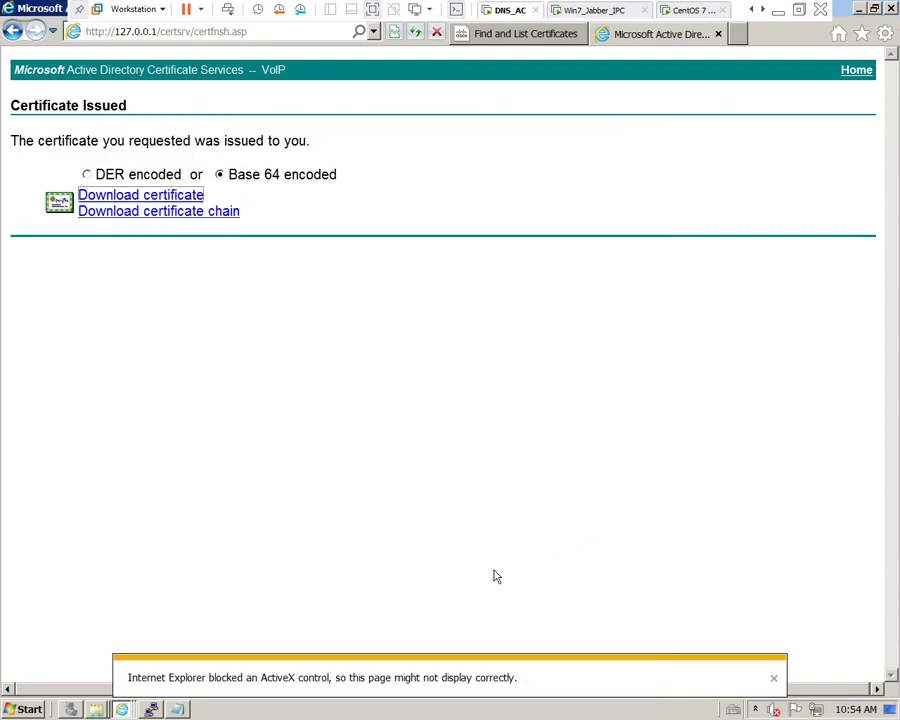
Open certnew in Downloads to check it is issued to pub.cciev.local by VoIP
{"action": "right_click", "coordinate": [100, 712]}
{"action": "left_click", "coordinate": [92, 676]}
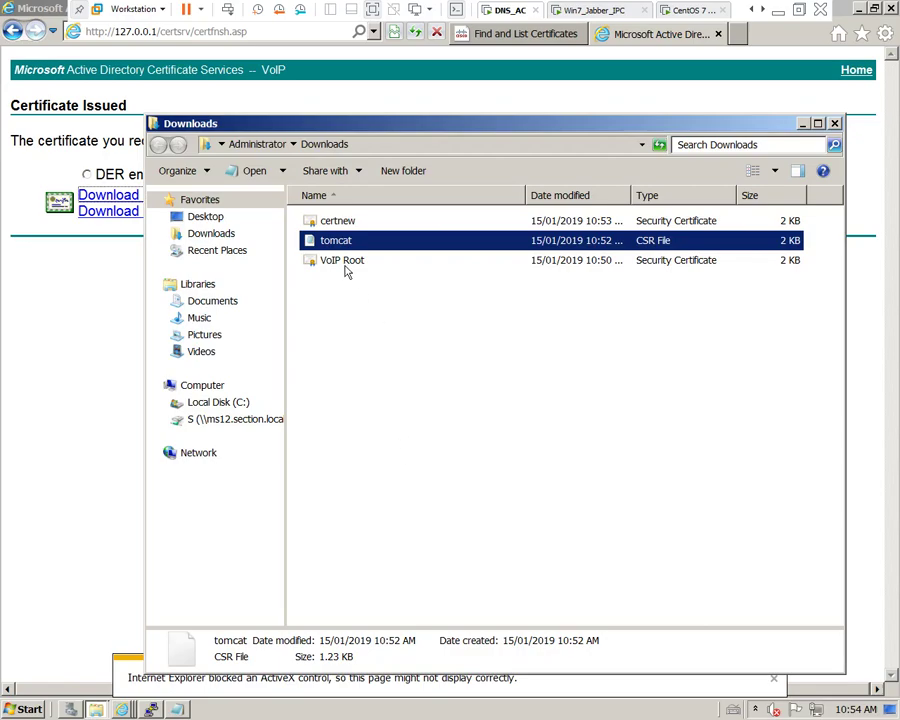
{"action": "left_click", "coordinate": [337, 225]}
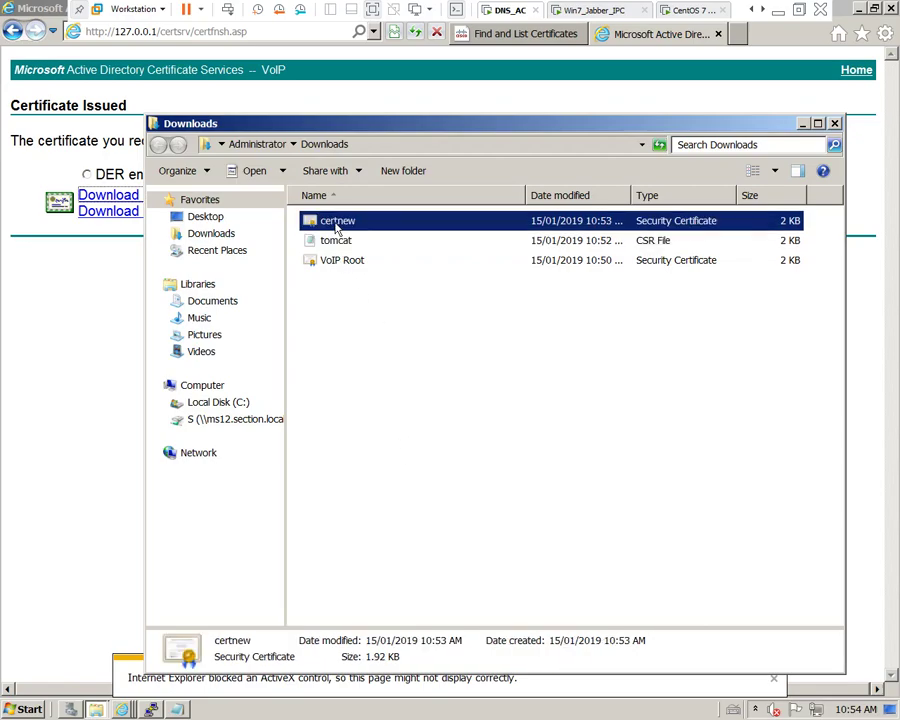
{"action": "double_click", "coordinate": [337, 224]}
{"action": "left_click", "coordinate": [503, 369]}
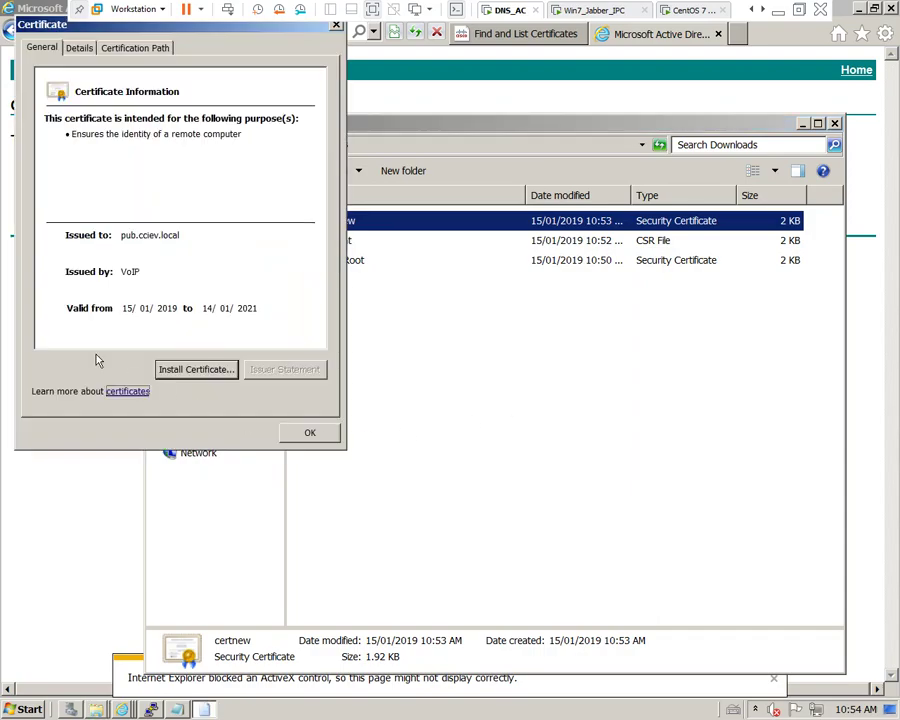
{"action": "left_click", "coordinate": [309, 432]}
Rename the certnew certificate file to 'pub'
{"action": "right_click", "coordinate": [322, 222]}
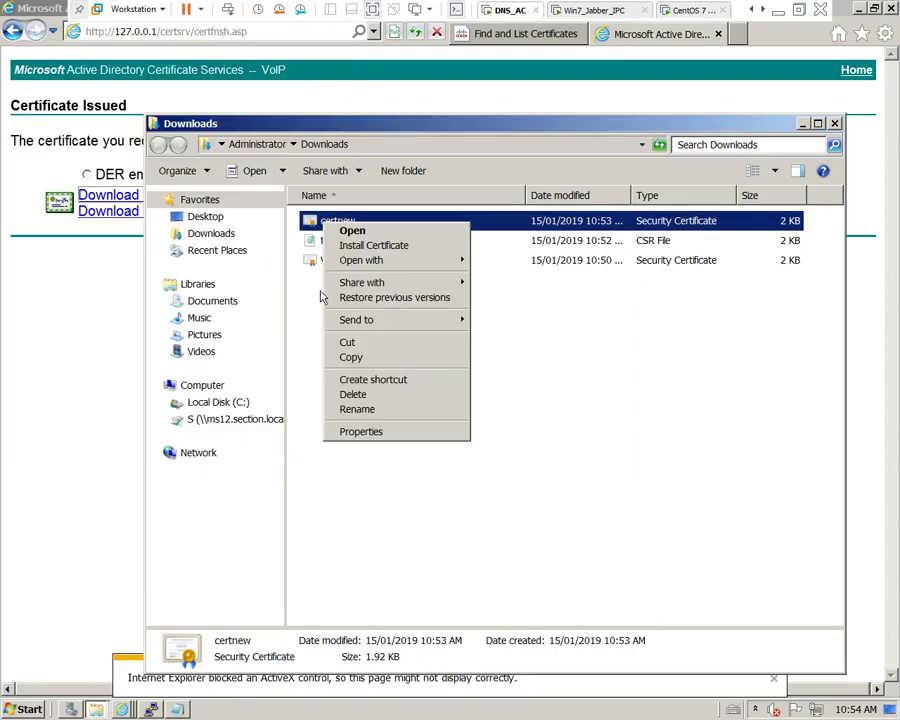
{"action": "left_click", "coordinate": [362, 412]}
{"action": "type", "text": "p"}
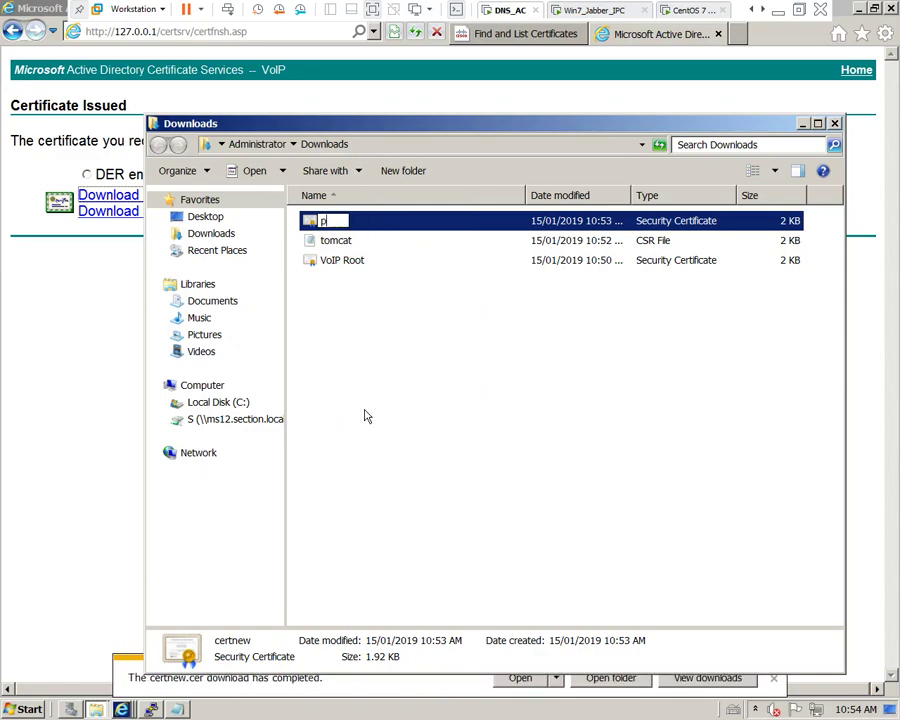
{"action": "type", "text": "ub"}
{"action": "key", "text": "Return"}
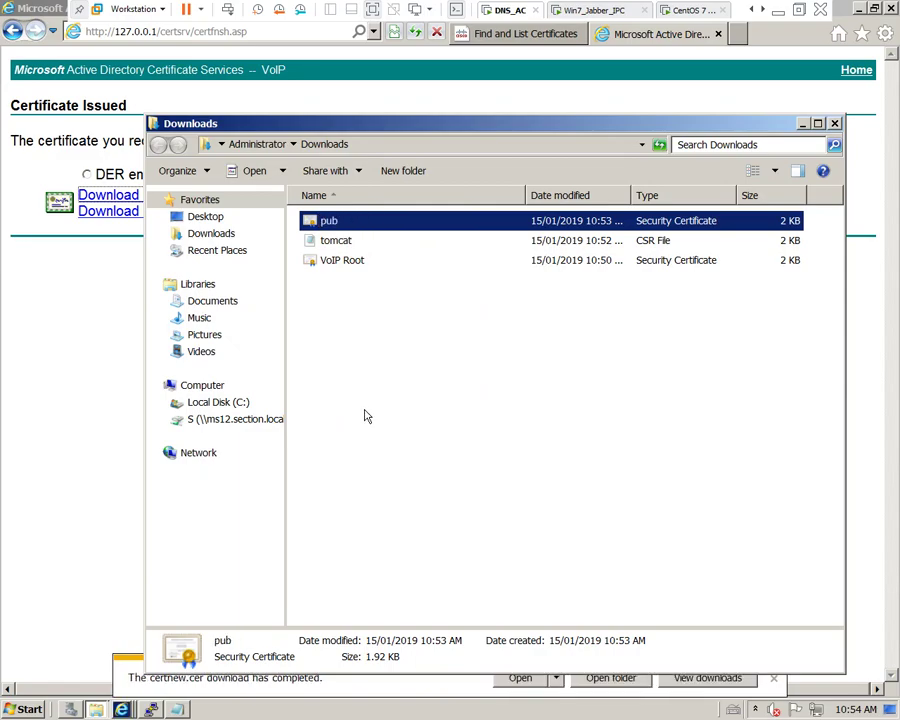
Close the Download Certificate Signing Request window and bring Find and List Certificates forward
{"action": "left_click", "coordinate": [121, 709]}
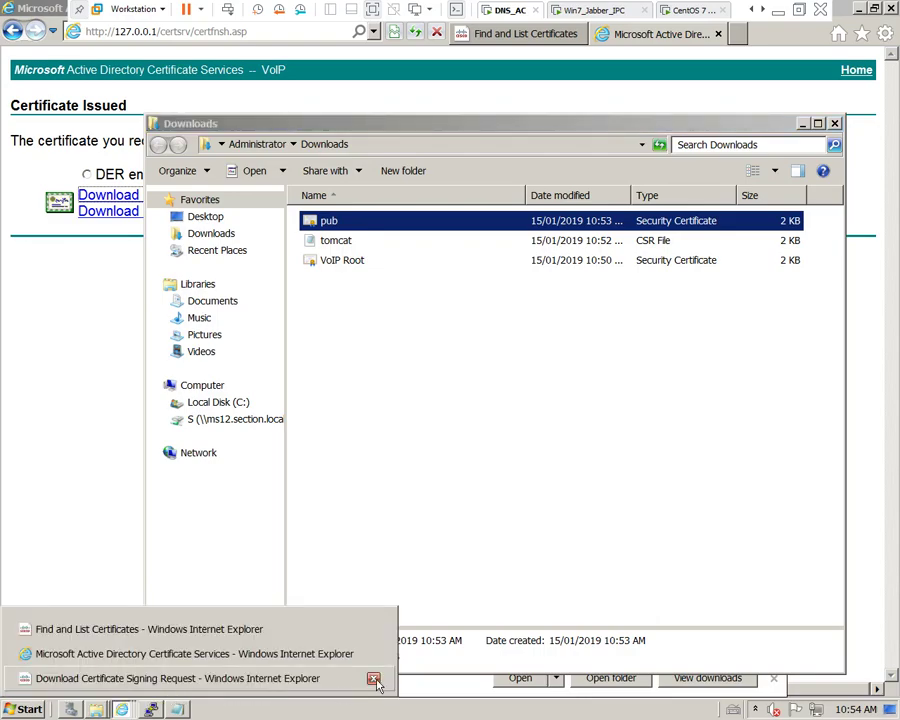
{"action": "left_click", "coordinate": [372, 678]}
{"action": "left_click", "coordinate": [150, 654]}
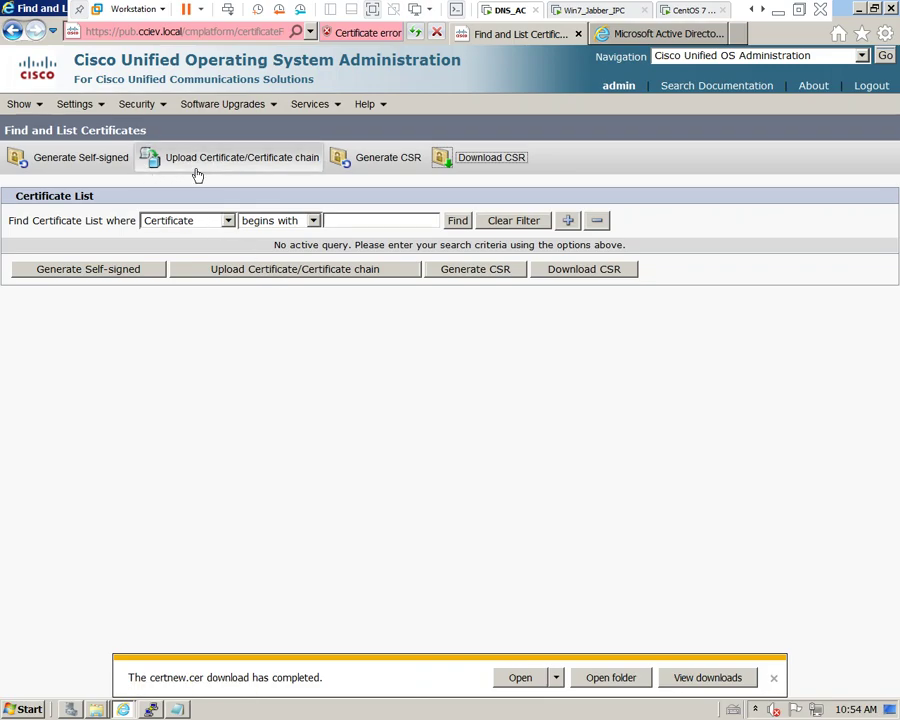
Upload the pub certificate file with the tomcat certificate purpose
{"action": "left_click", "coordinate": [255, 168]}
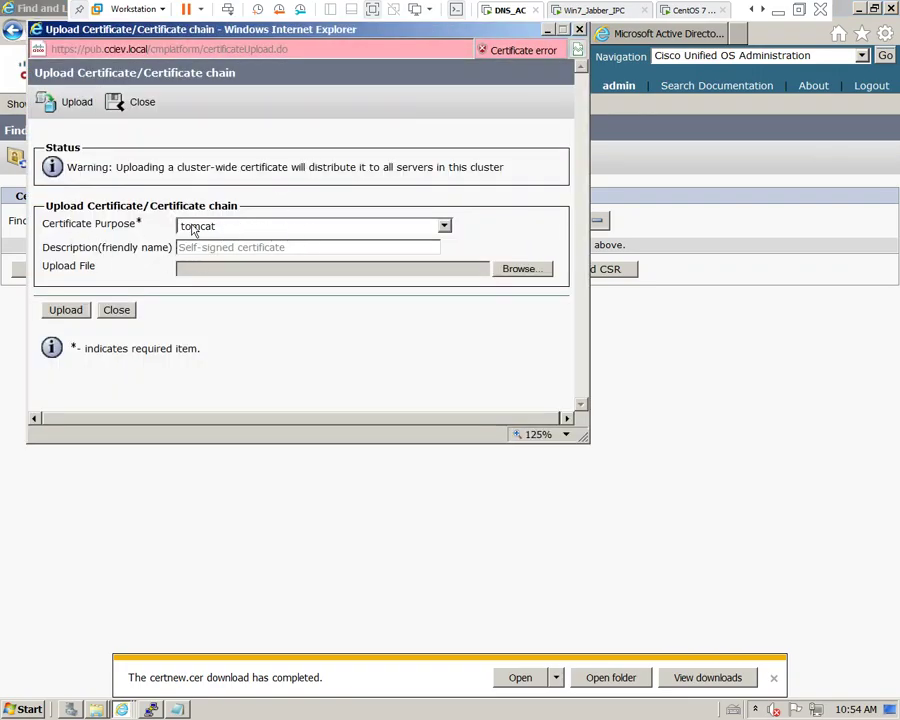
{"action": "left_click", "coordinate": [510, 274]}
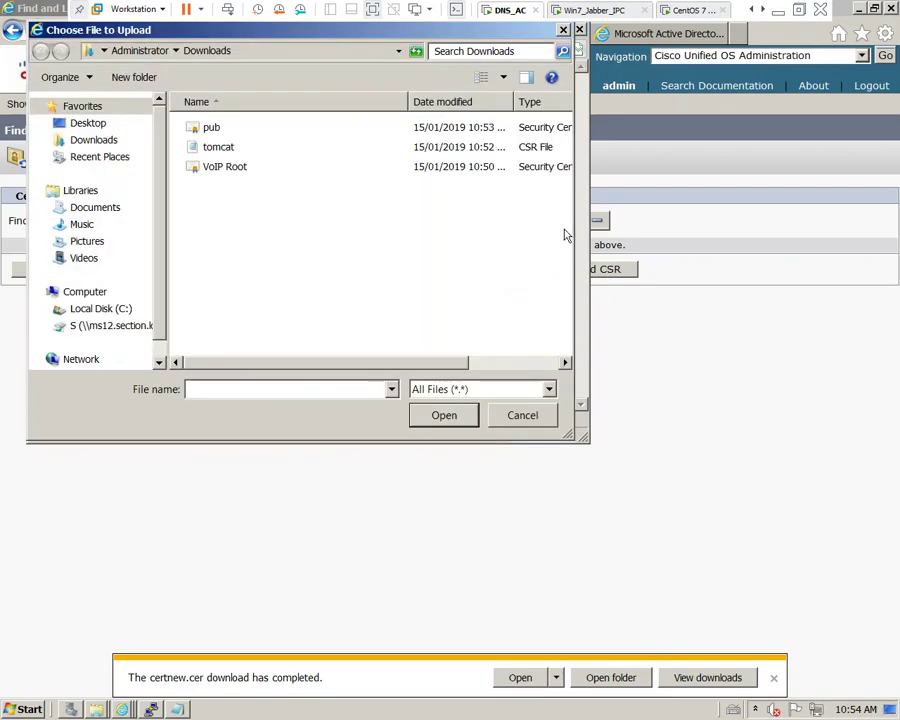
{"action": "left_click", "coordinate": [210, 131]}
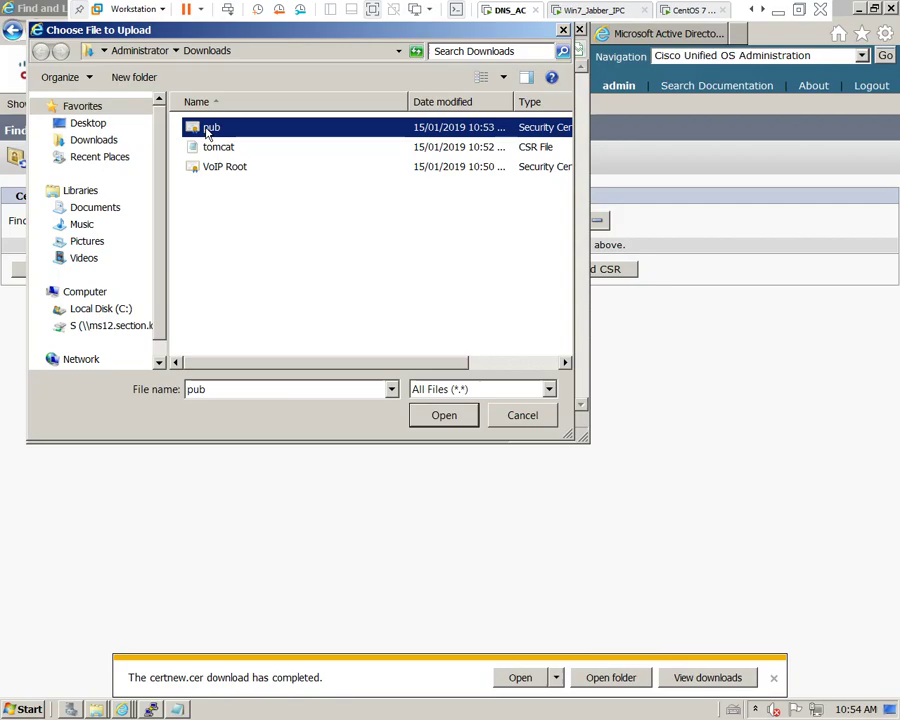
{"action": "left_click", "coordinate": [440, 417]}
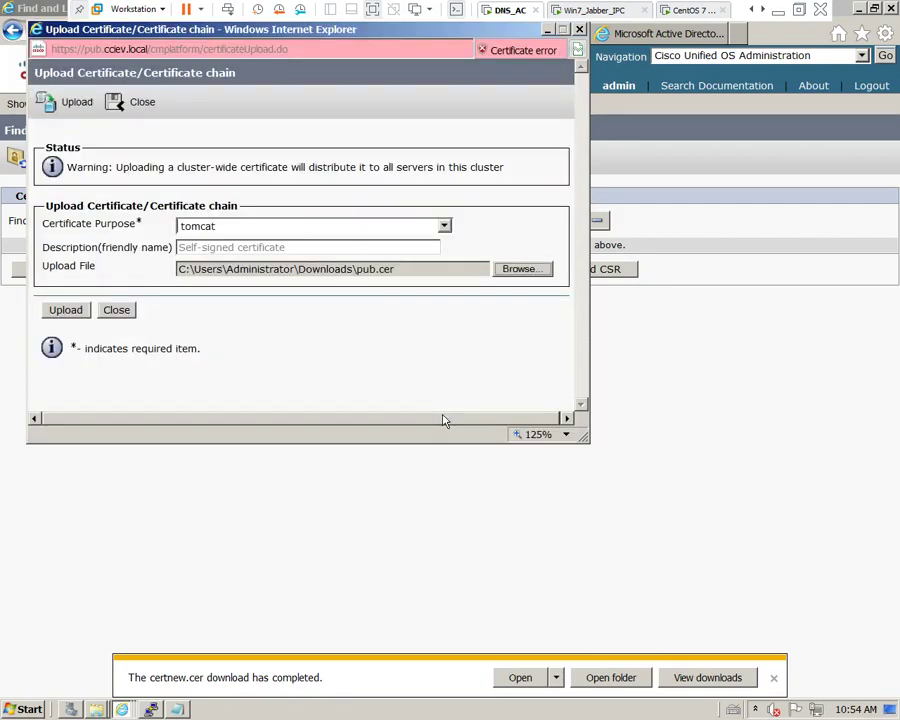
{"action": "left_click", "coordinate": [73, 311]}
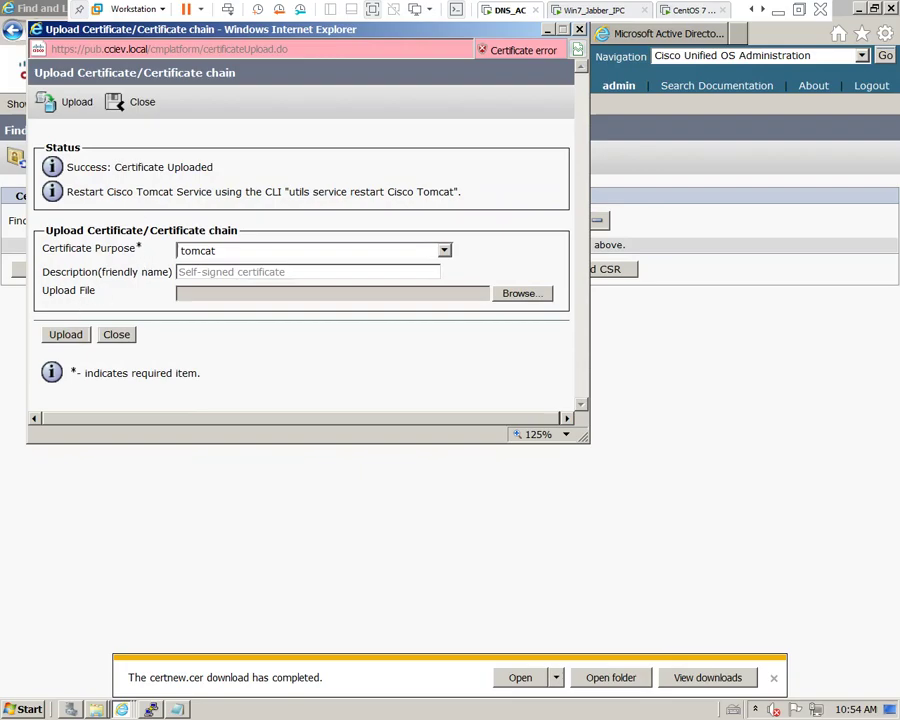
Copy the 'utils service restart Cisco Tomcat' command from the upload status message
{"action": "left_click_drag", "start_coordinate": [114, 167], "coordinate": [212, 167]}
{"action": "left_click", "coordinate": [212, 167]}
{"action": "left_click_drag", "start_coordinate": [289, 192], "coordinate": [441, 197]}
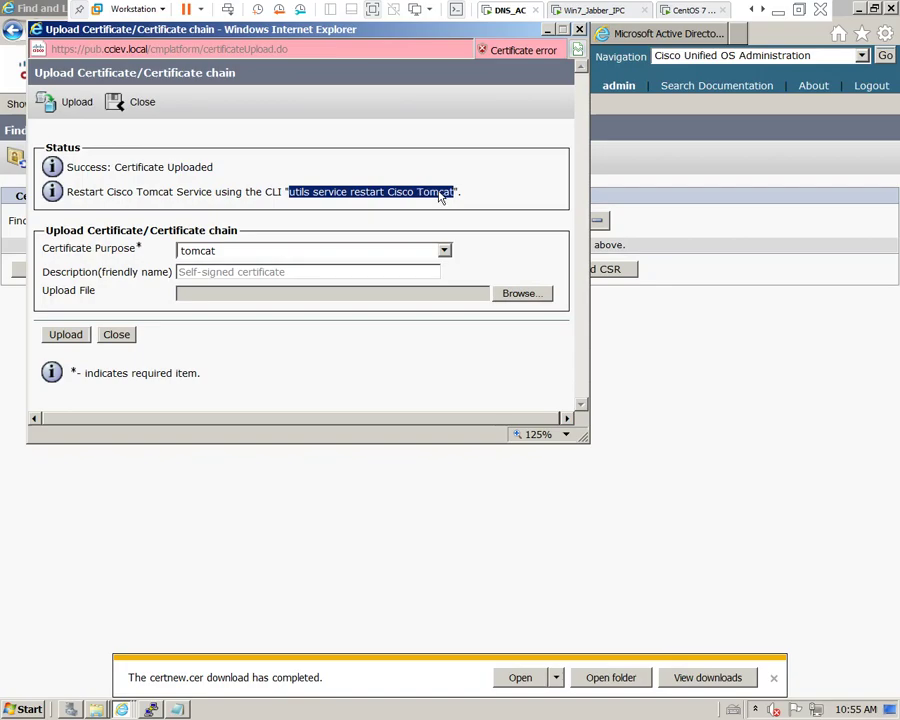
{"action": "right_click", "coordinate": [392, 196]}
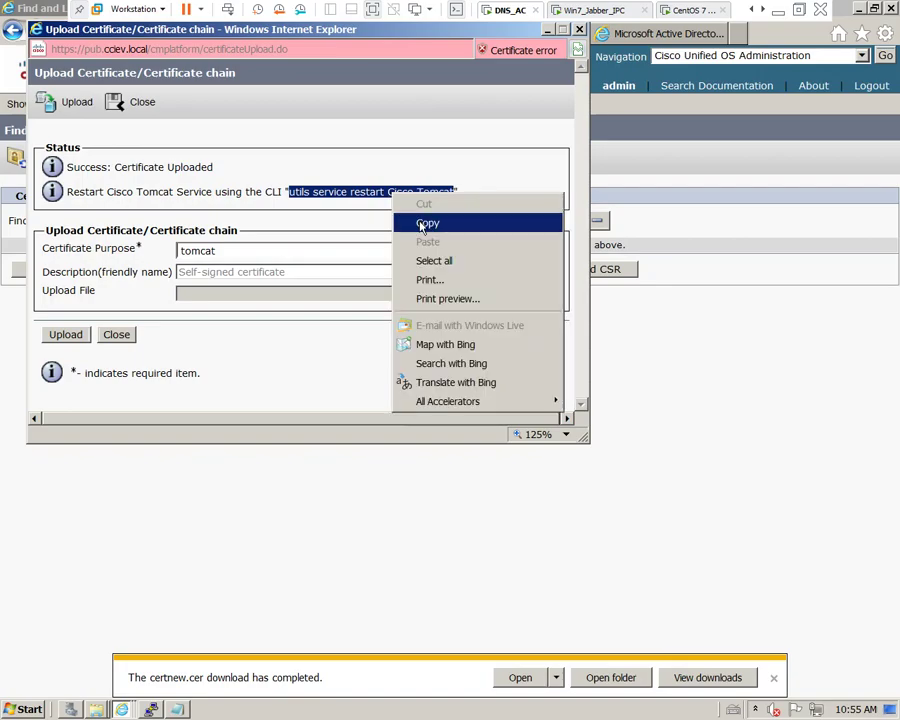
{"action": "left_click", "coordinate": [424, 223]}
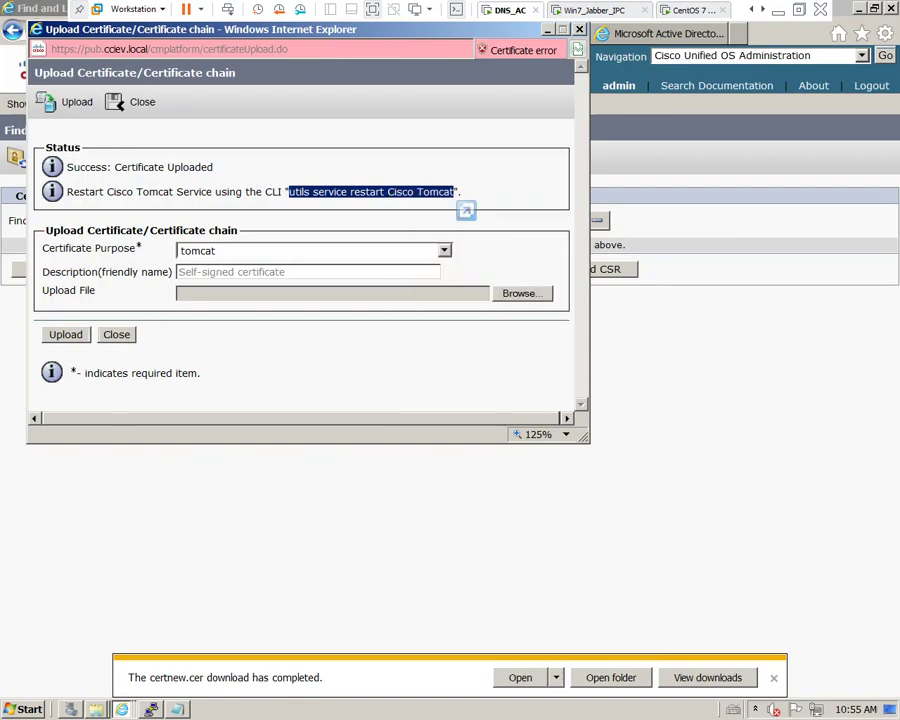
Paste and run 'utils service restart Cisco Tomcat' in the PuTTY session
{"action": "left_click", "coordinate": [150, 709]}
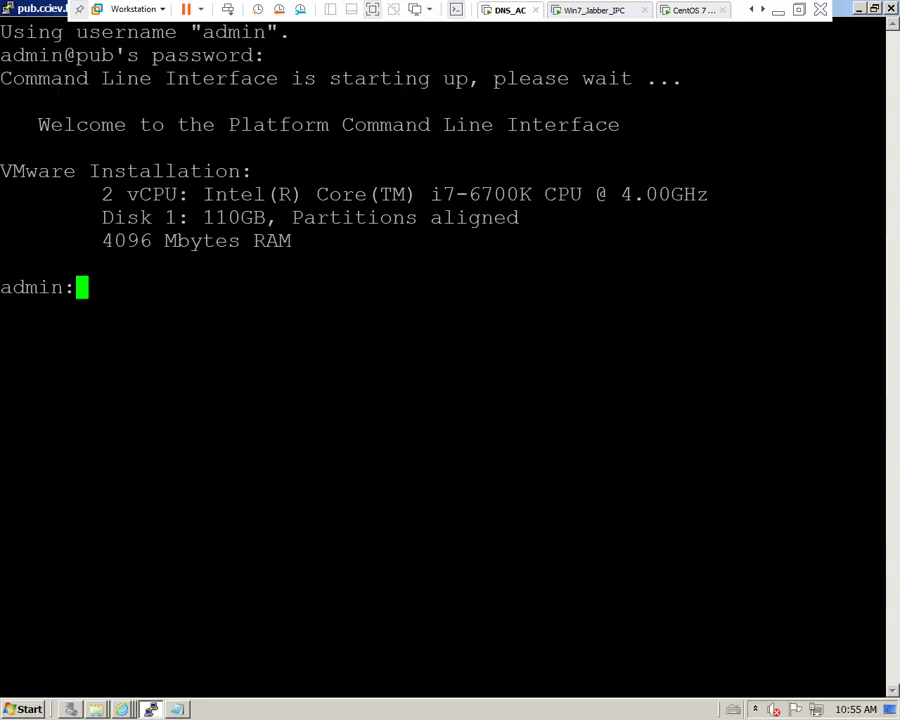
{"action": "key", "text": "shift+Insert"}
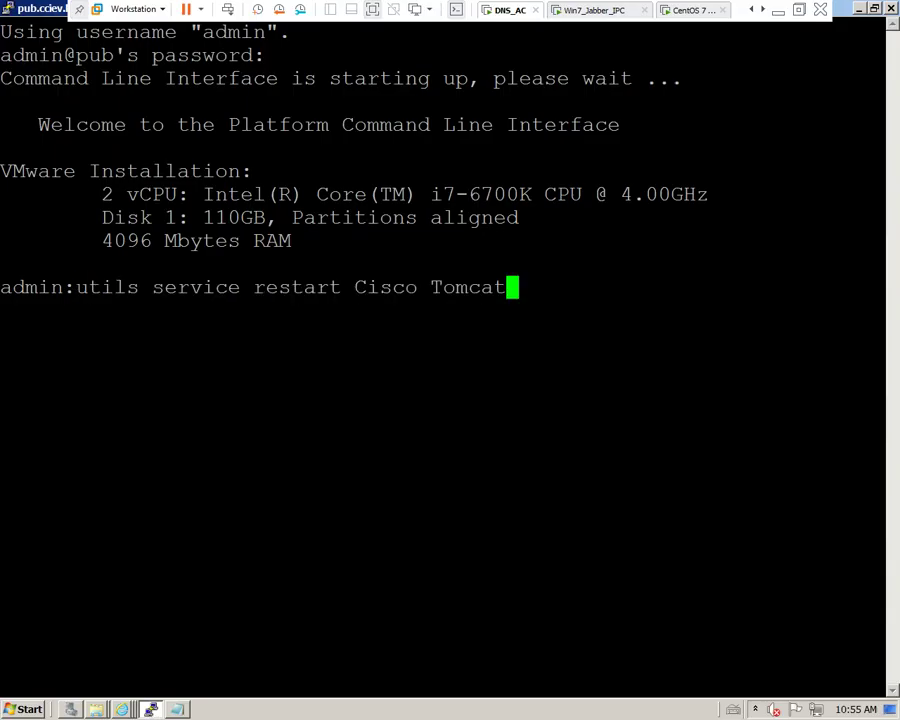
{"action": "key", "text": "Return"}
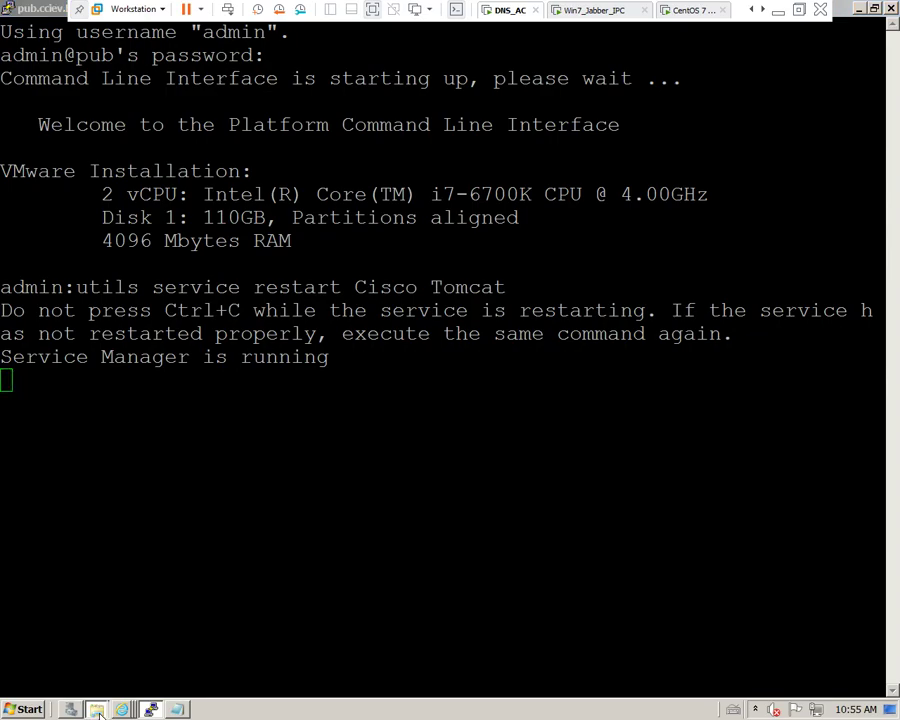
Copy the VoIP Root certificate from Downloads onto the S: network drive
{"action": "mouse_move", "coordinate": [97, 709]}
{"action": "left_click", "coordinate": [95, 676]}
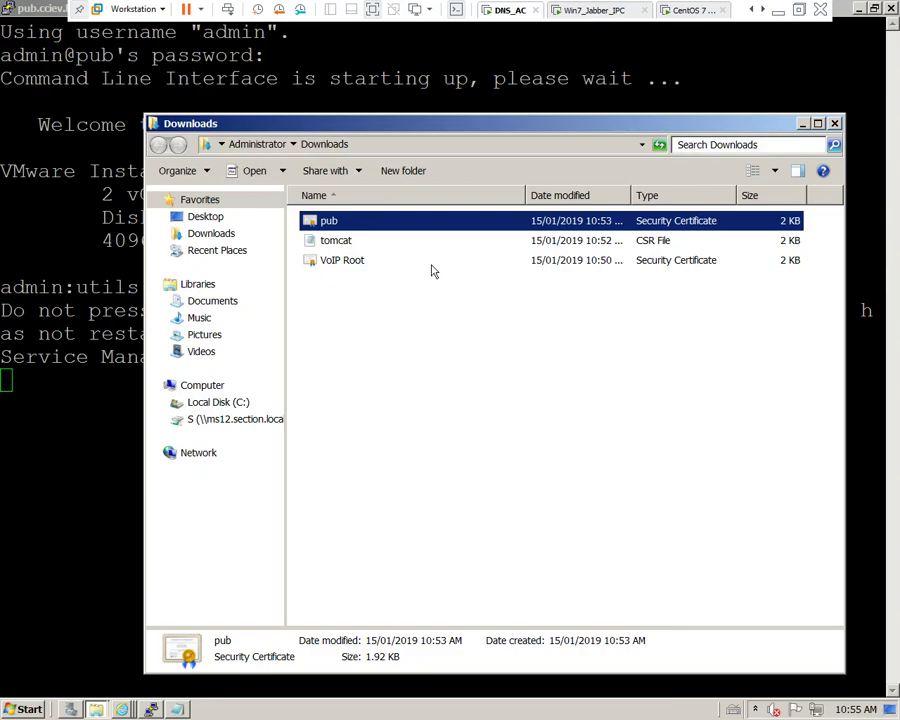
{"action": "left_click", "coordinate": [348, 265]}
{"action": "left_click_drag", "start_coordinate": [348, 265], "coordinate": [222, 425]}
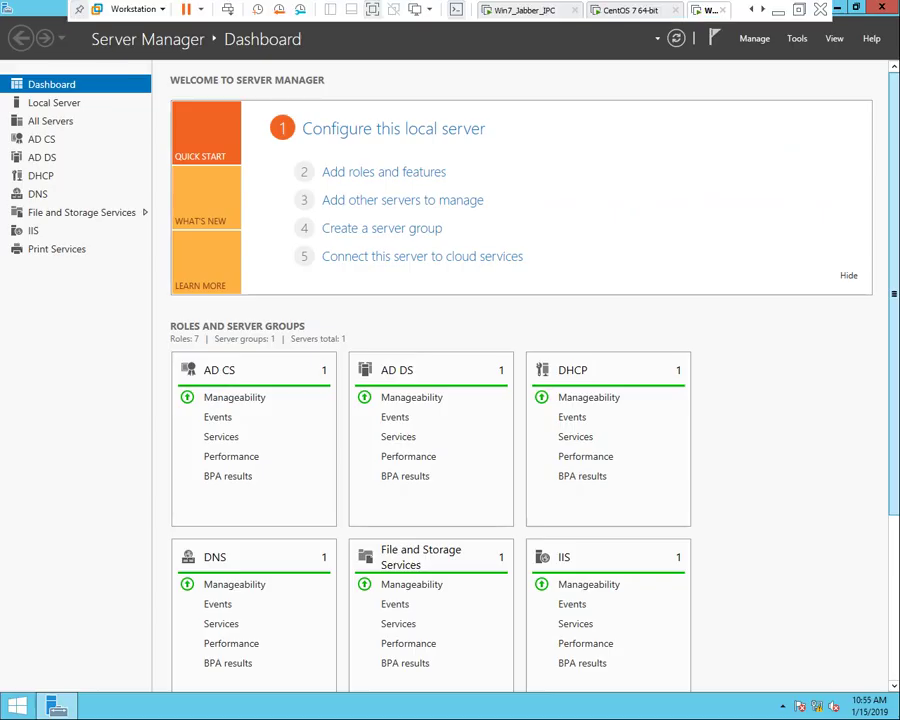
Launch Firefox and open its certificate authorities list from Privacy & Security options
{"action": "left_click", "coordinate": [22, 707]}
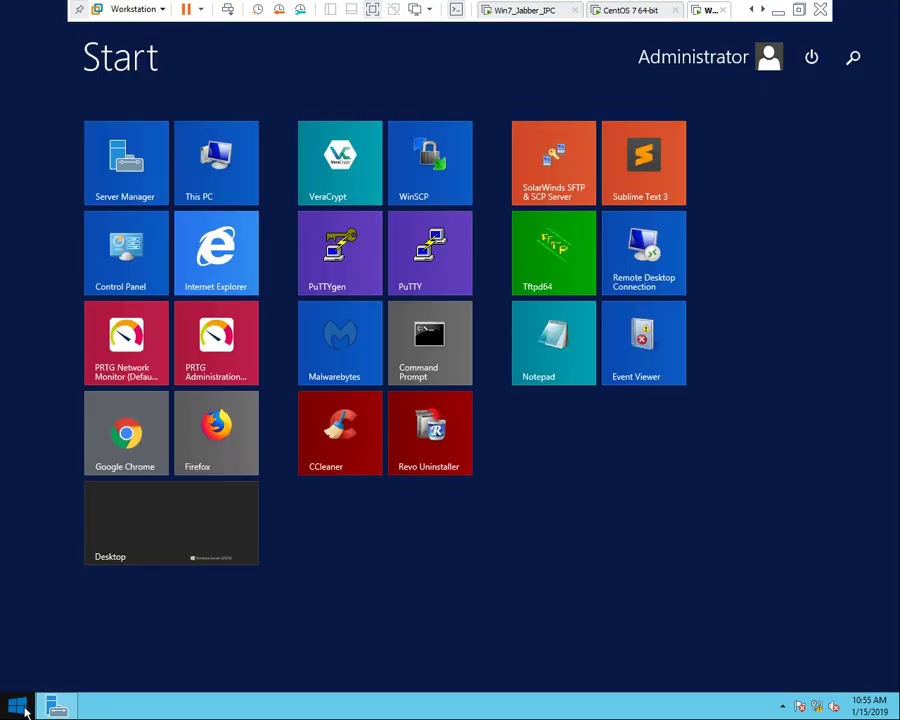
{"action": "left_click", "coordinate": [226, 428]}
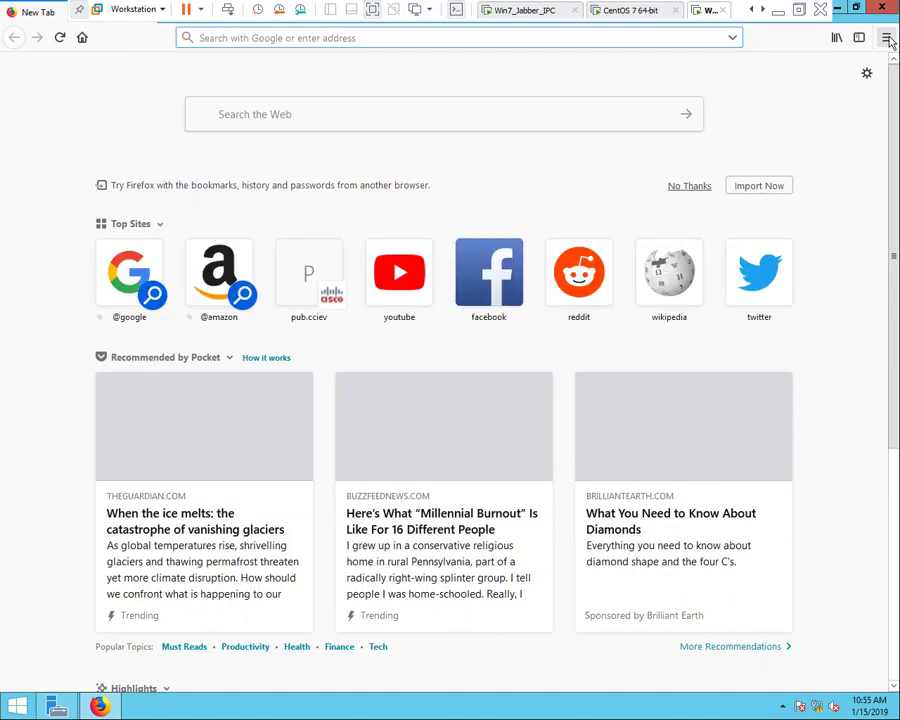
{"action": "left_click", "coordinate": [887, 39]}
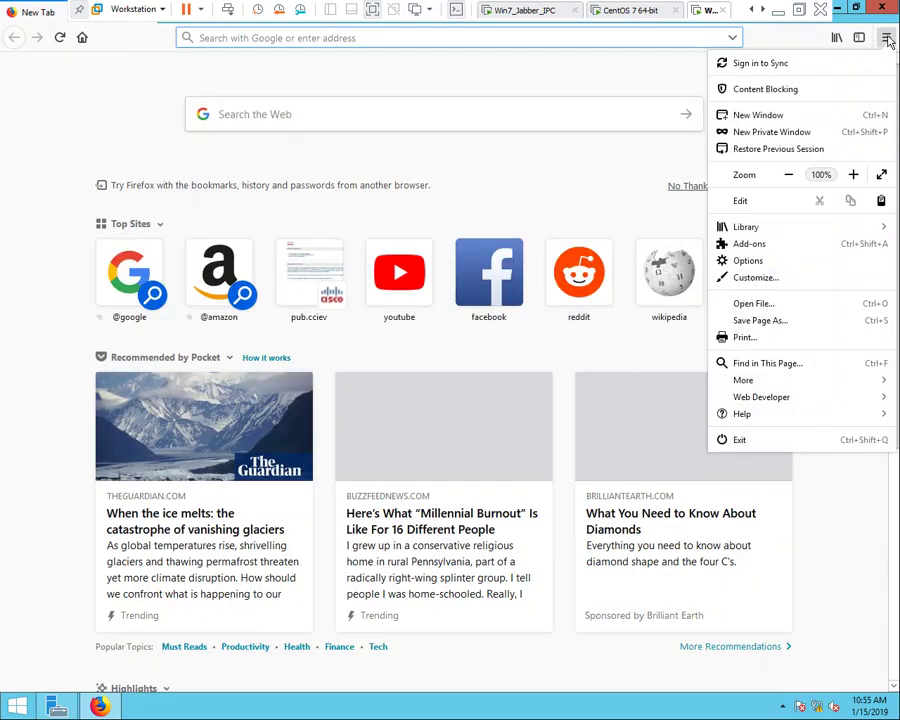
{"action": "left_click", "coordinate": [745, 261]}
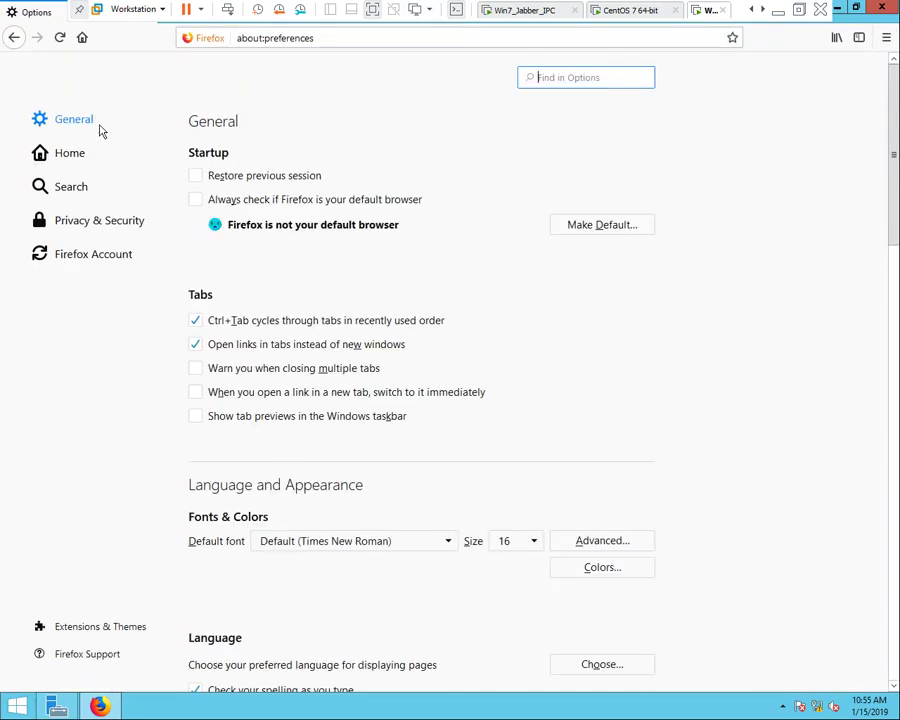
{"action": "left_click", "coordinate": [98, 224]}
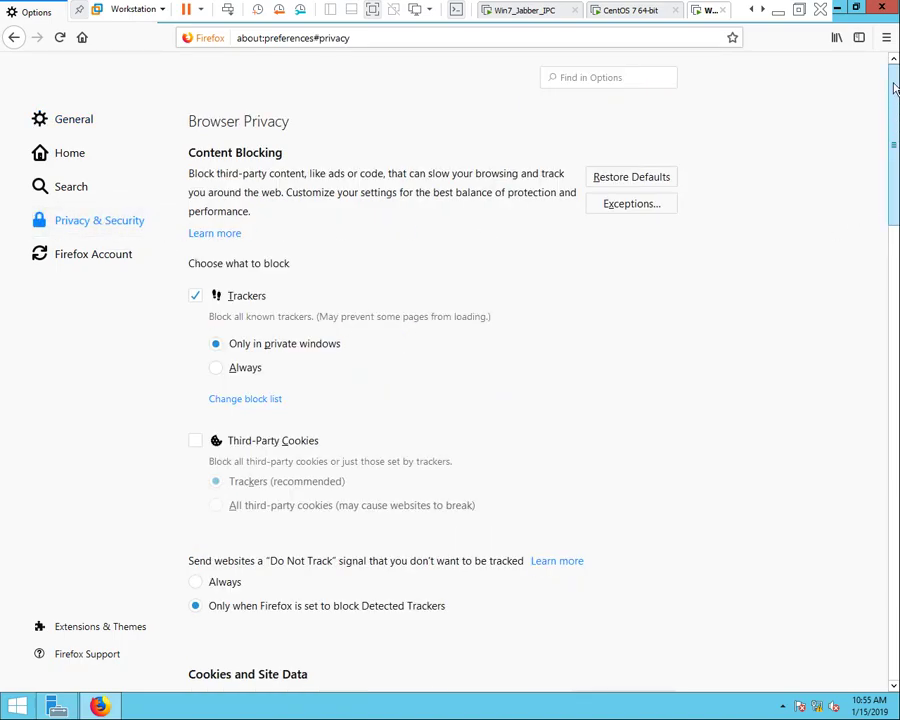
{"action": "left_click_drag", "start_coordinate": [887, 106], "coordinate": [890, 596]}
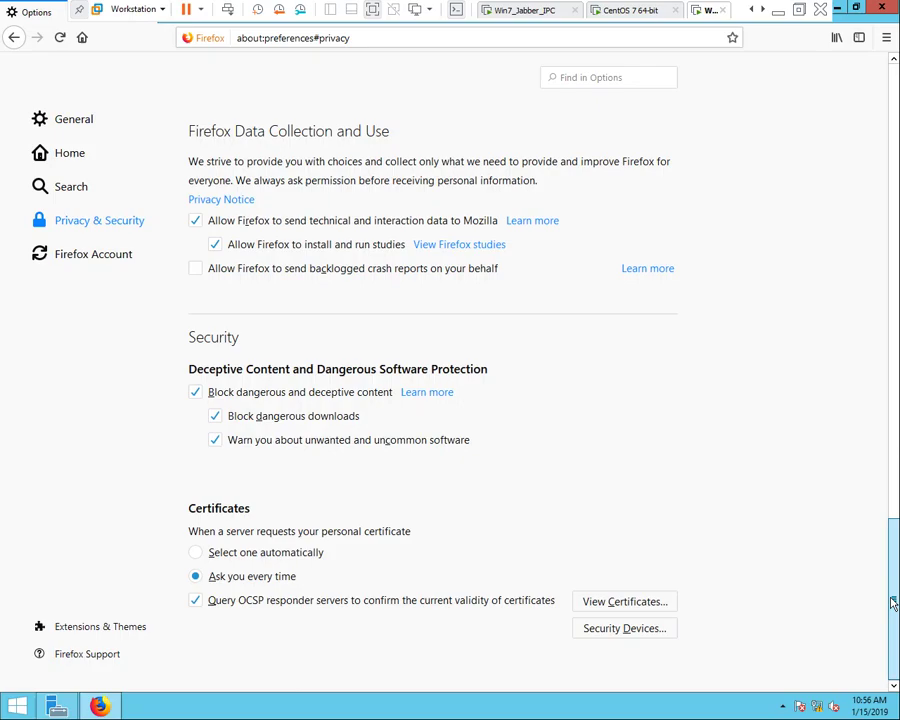
{"action": "left_click", "coordinate": [619, 604]}
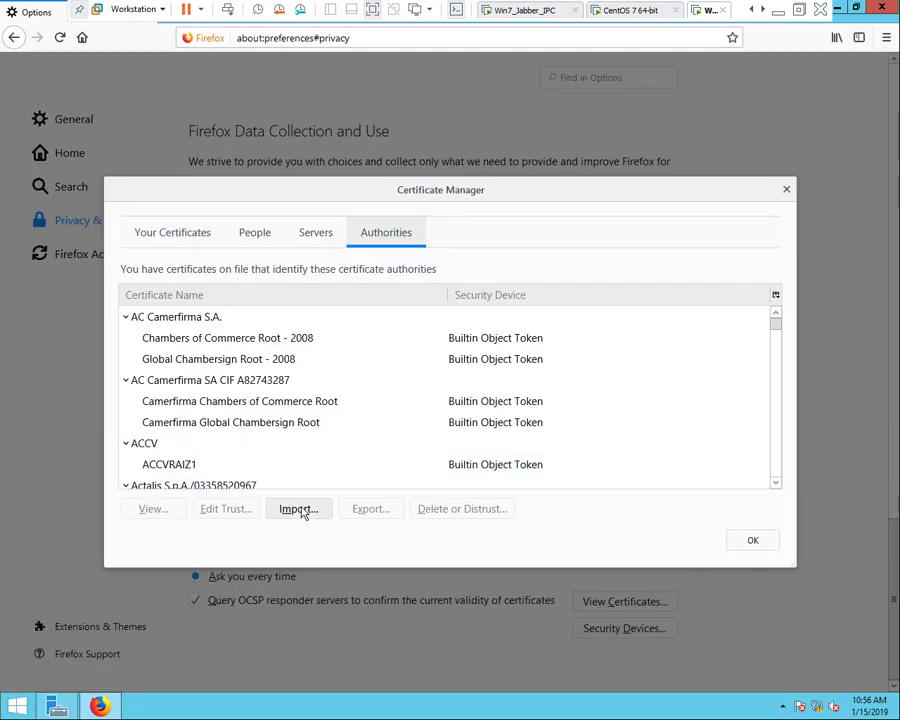
Import VoIP Root under Authorities, trusting it to identify websites, then close the certificate list
{"action": "left_click_drag", "start_coordinate": [777, 327], "coordinate": [775, 474]}
{"action": "scroll", "coordinate": [577, 442], "scroll_direction": "up", "scroll_amount": 1}
{"action": "left_click", "coordinate": [577, 442]}
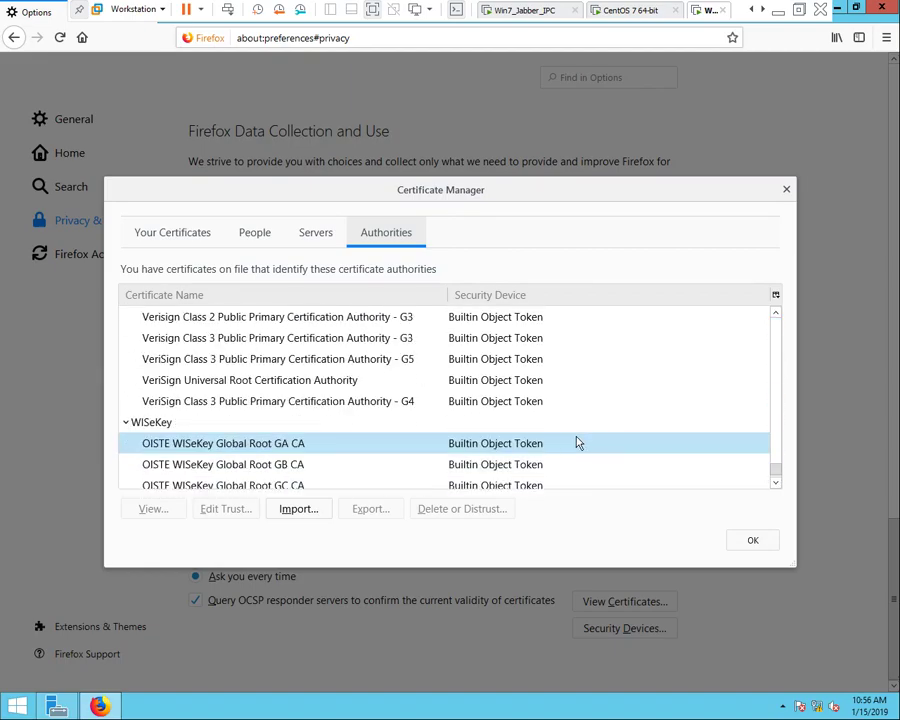
{"action": "scroll", "coordinate": [577, 442], "scroll_direction": "up", "scroll_amount": 2}
{"action": "scroll", "coordinate": [577, 442], "scroll_direction": "up", "scroll_amount": 1}
{"action": "scroll", "coordinate": [575, 438], "scroll_direction": "down", "scroll_amount": 1}
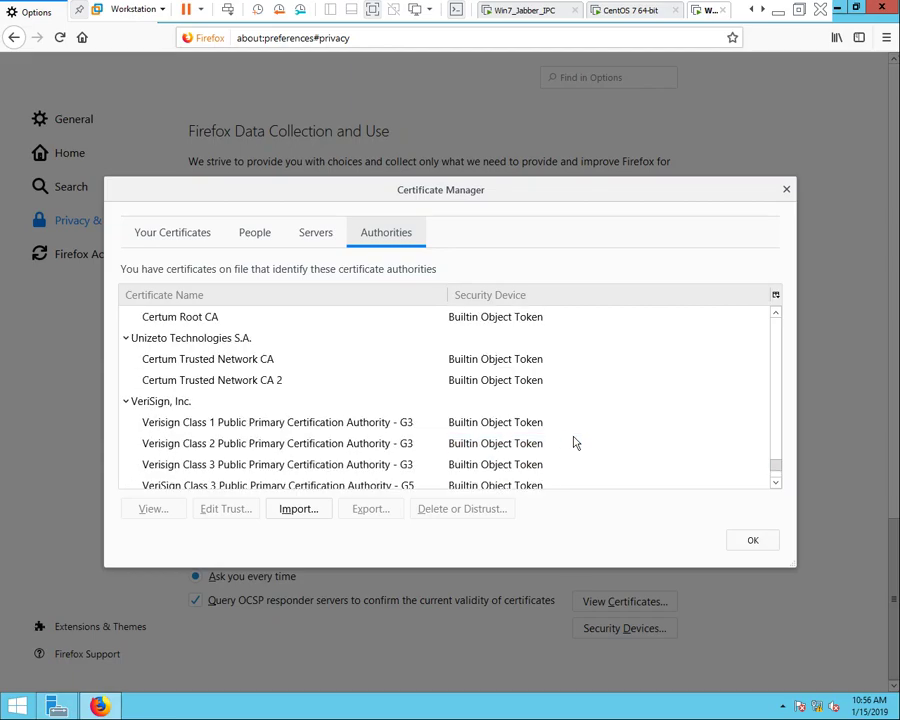
{"action": "left_click", "coordinate": [323, 513]}
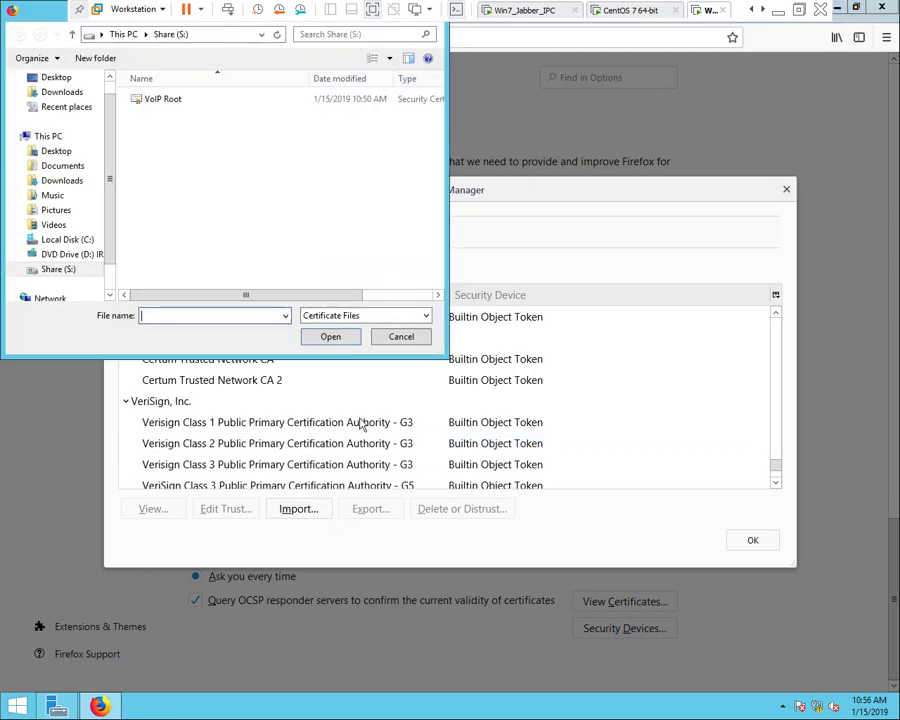
{"action": "left_click", "coordinate": [150, 100]}
{"action": "left_click", "coordinate": [328, 336]}
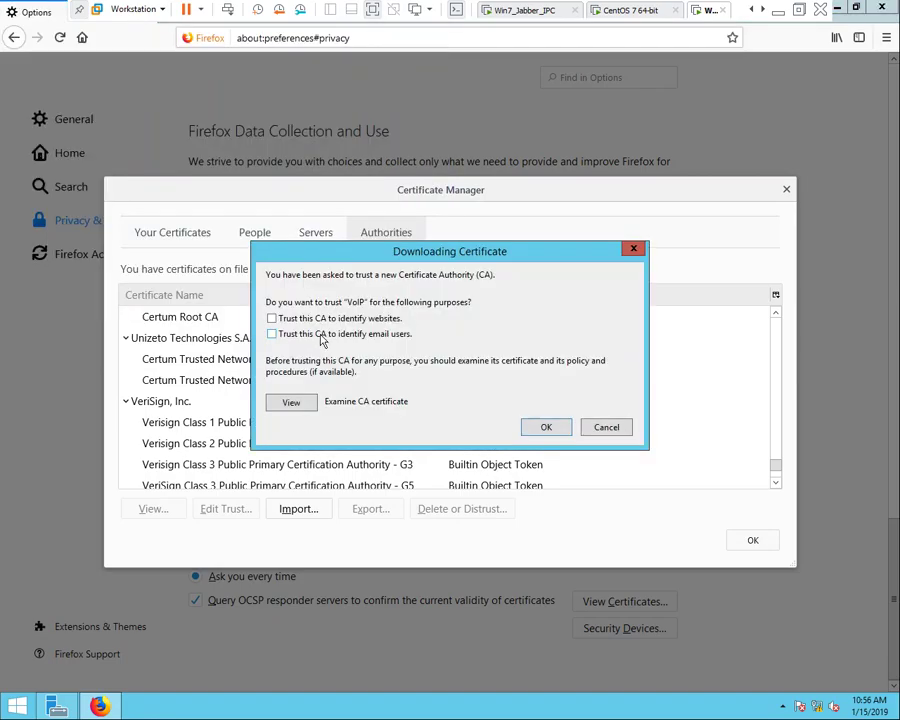
{"action": "left_click", "coordinate": [271, 321]}
{"action": "left_click", "coordinate": [544, 428]}
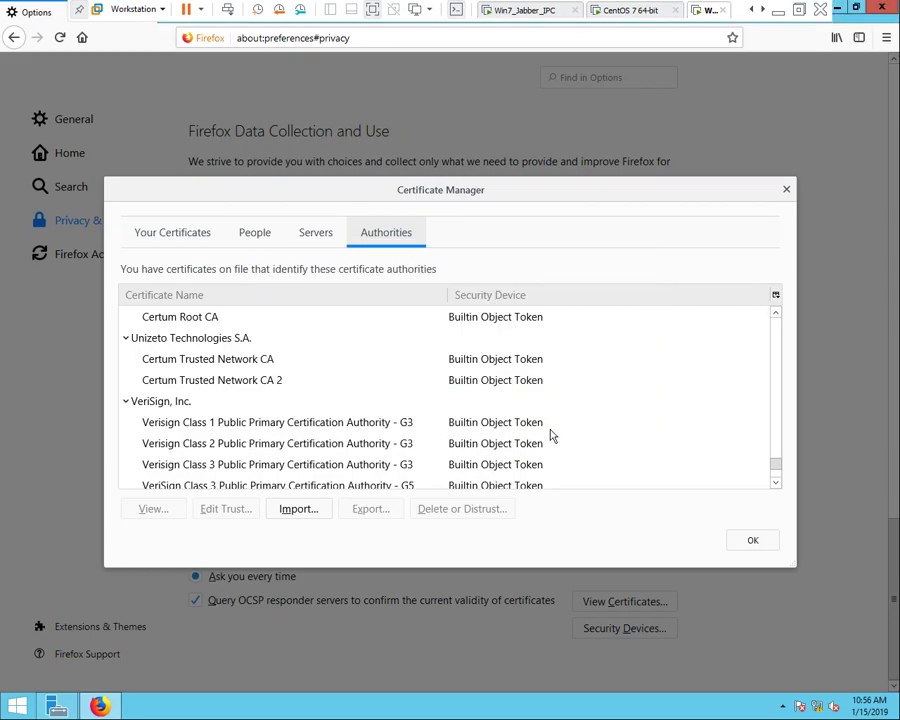
{"action": "left_click", "coordinate": [759, 544]}
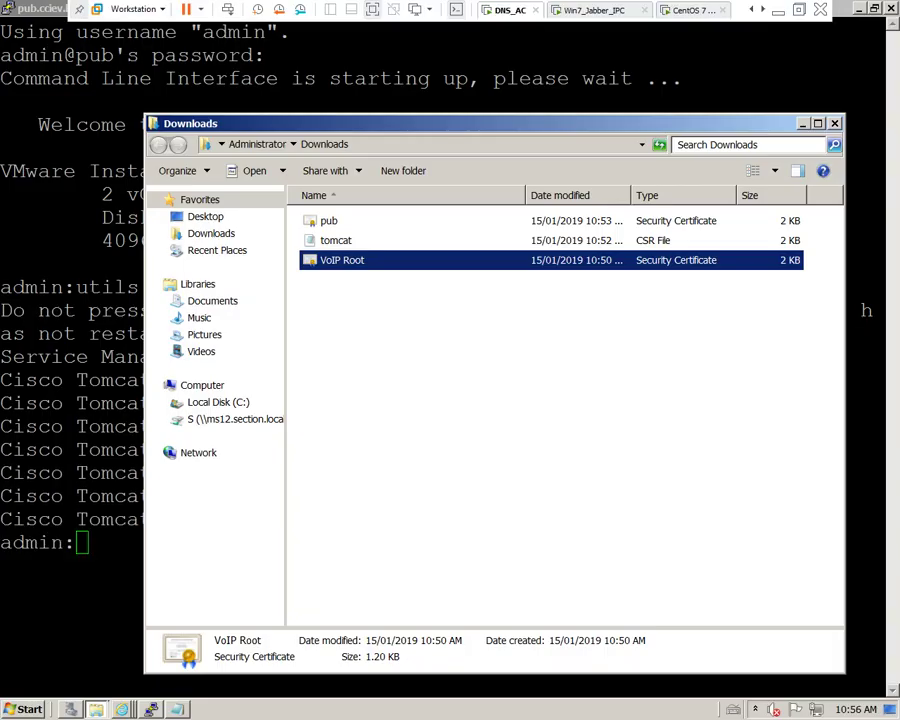
Minimize the Downloads window and close the Certificate Services browser window with all its tabs
{"action": "left_click", "coordinate": [802, 124]}
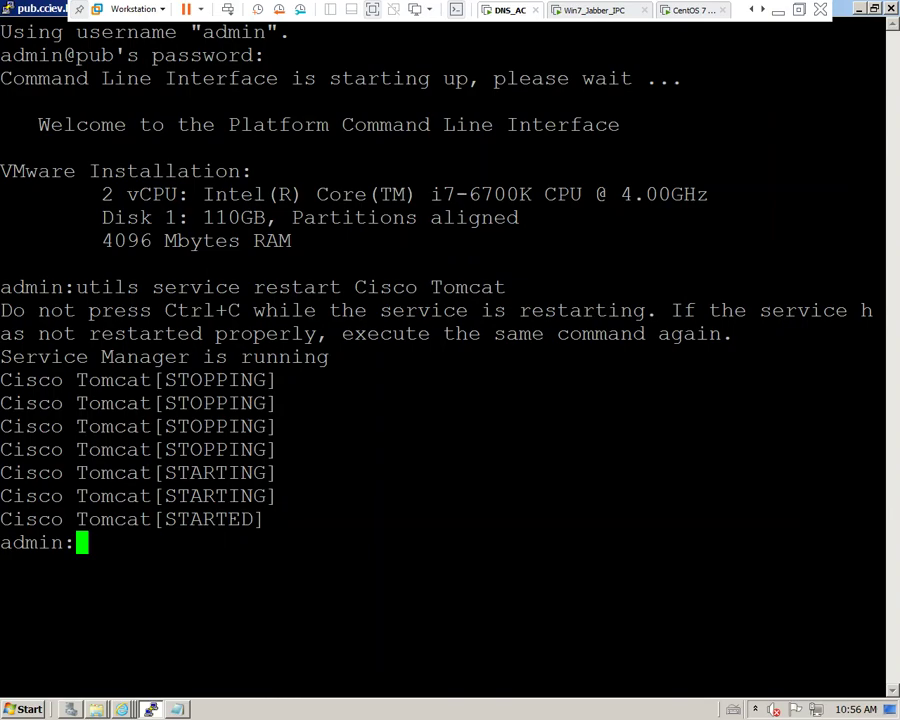
{"action": "left_click", "coordinate": [121, 709]}
{"action": "left_click", "coordinate": [195, 652]}
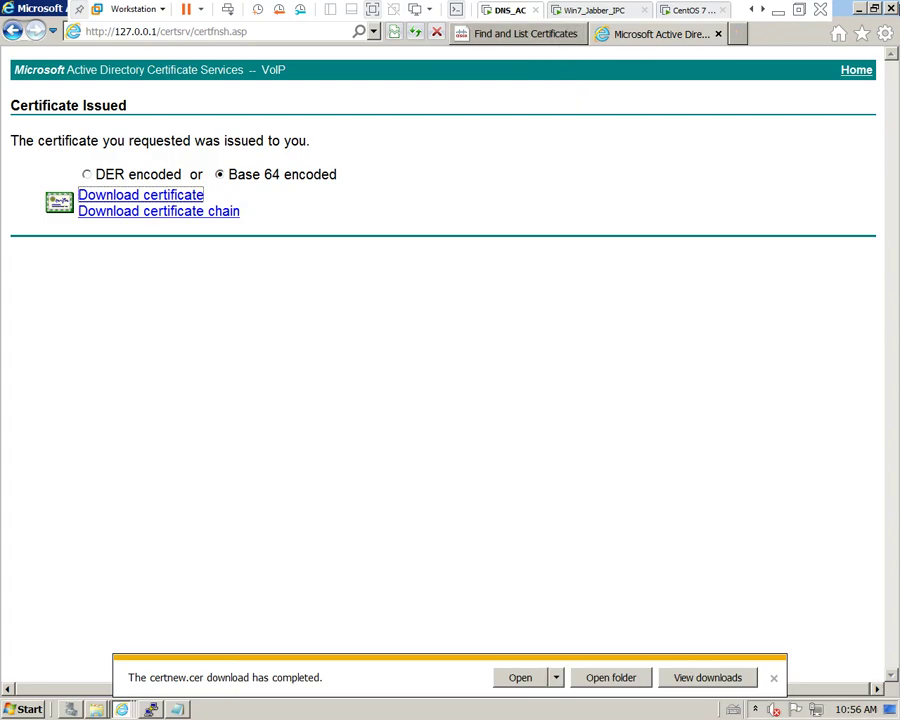
{"action": "left_click", "coordinate": [890, 8]}
{"action": "left_click", "coordinate": [414, 358]}
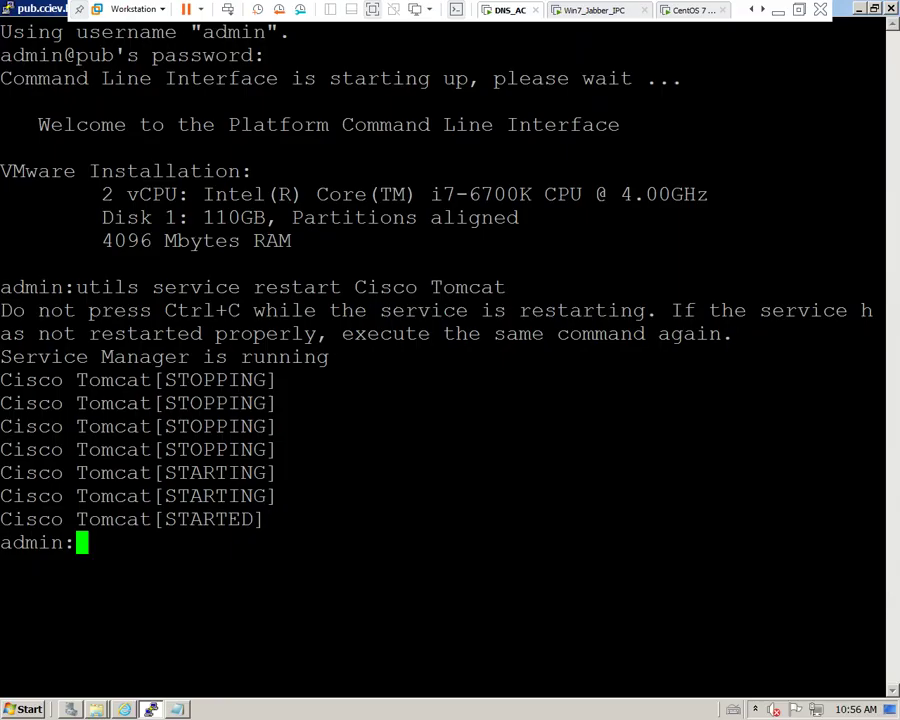
Confirm in PuTTY that Cisco Tomcat shows STARTED, then bring up the Start program list
{"action": "left_click", "coordinate": [125, 709]}
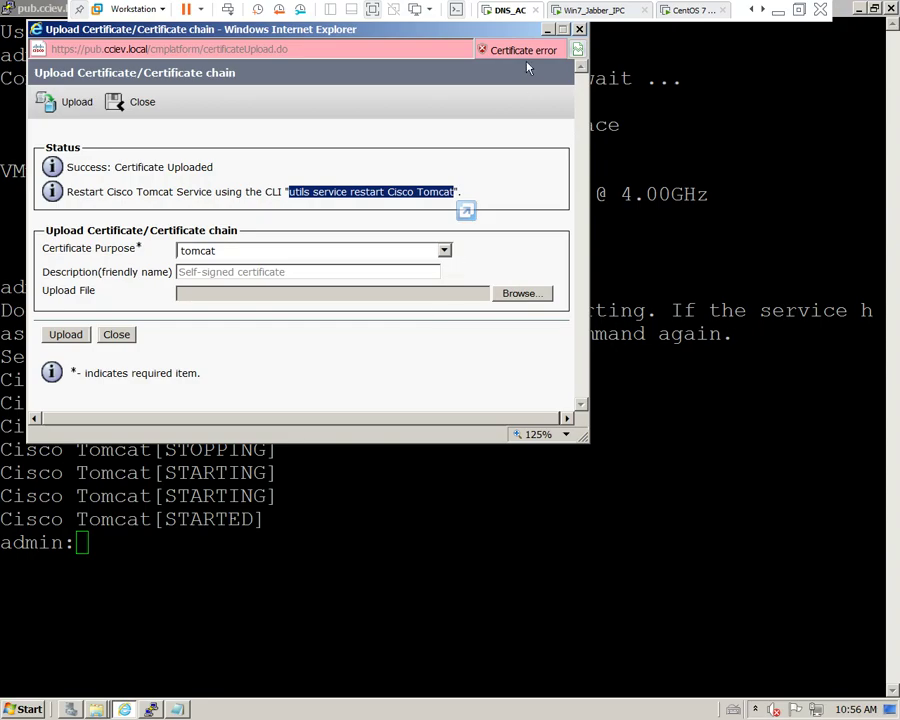
{"action": "left_click", "coordinate": [523, 499]}
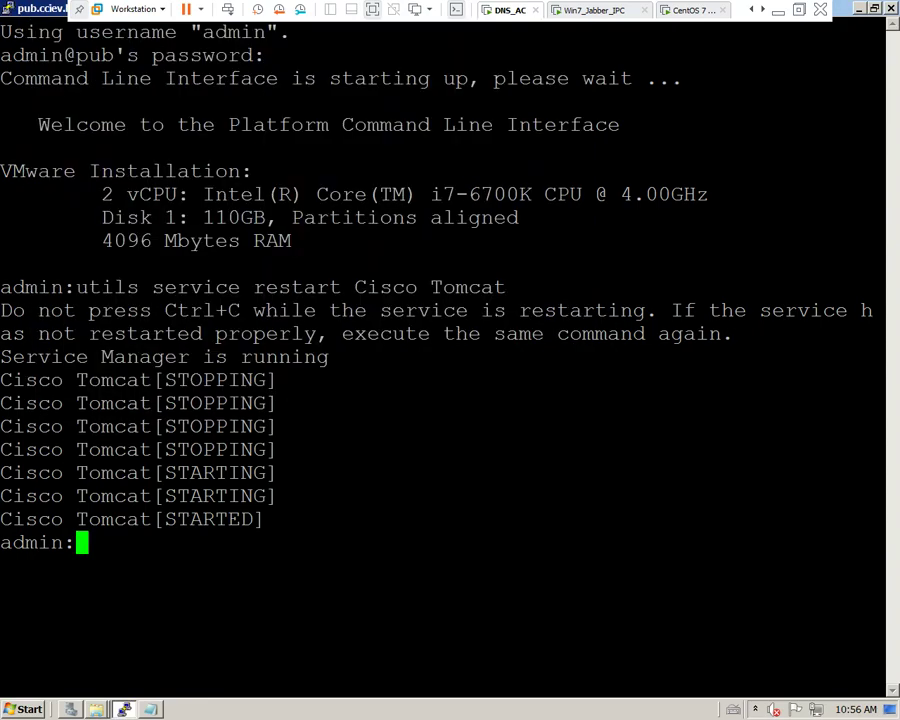
{"action": "left_click", "coordinate": [17, 708]}
{"action": "left_click", "coordinate": [94, 517]}
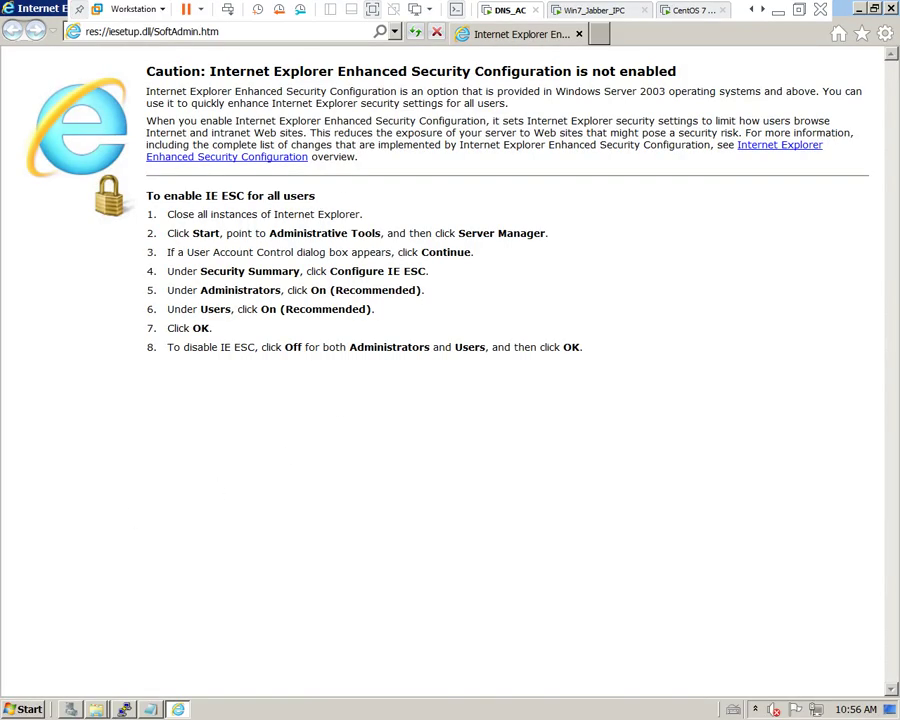
{"action": "left_click_drag", "start_coordinate": [240, 32], "coordinate": [86, 32]}
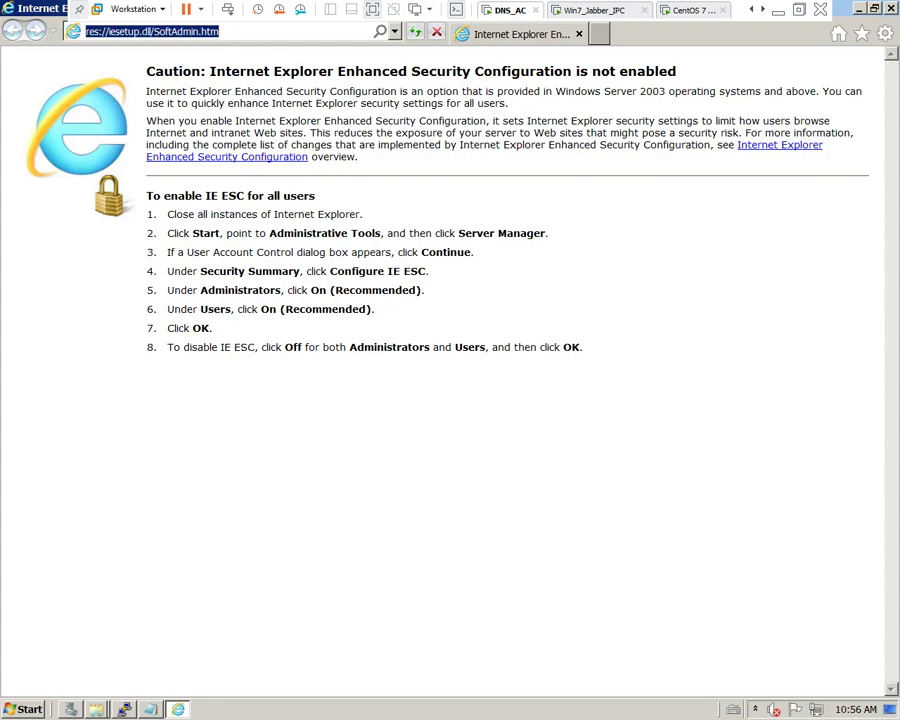
{"action": "type", "text": "https:/"}
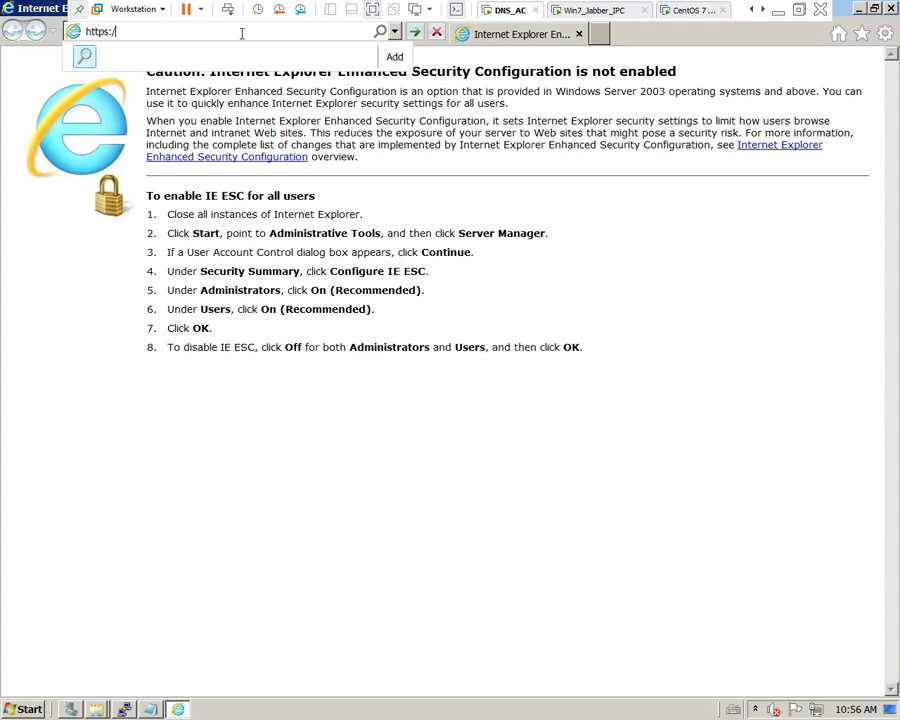
{"action": "type", "text": "/p"}
{"action": "key", "text": "Return"}
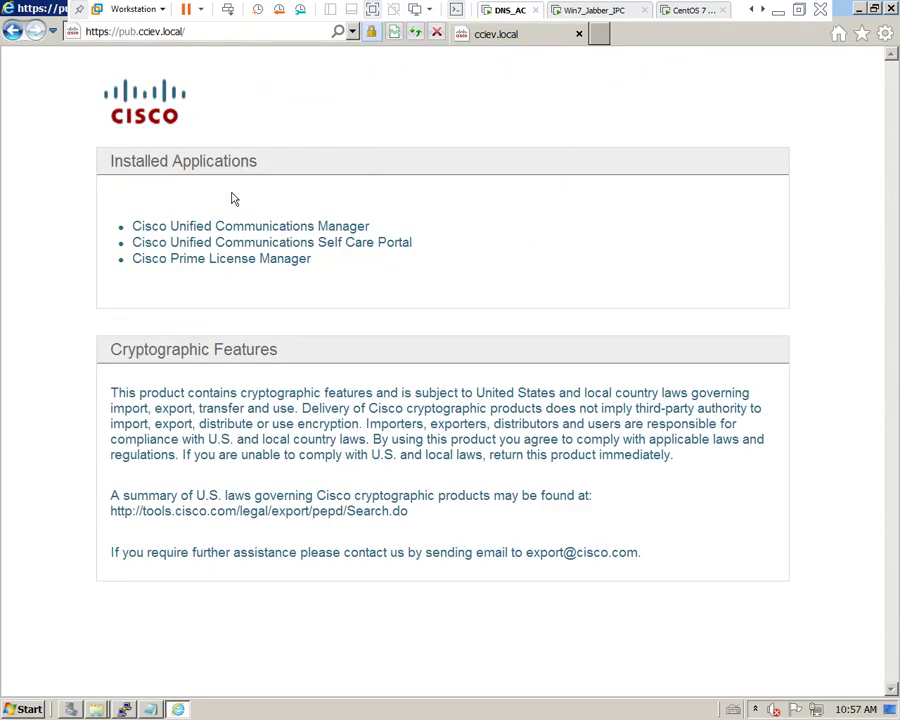
{"action": "left_click", "coordinate": [371, 35]}
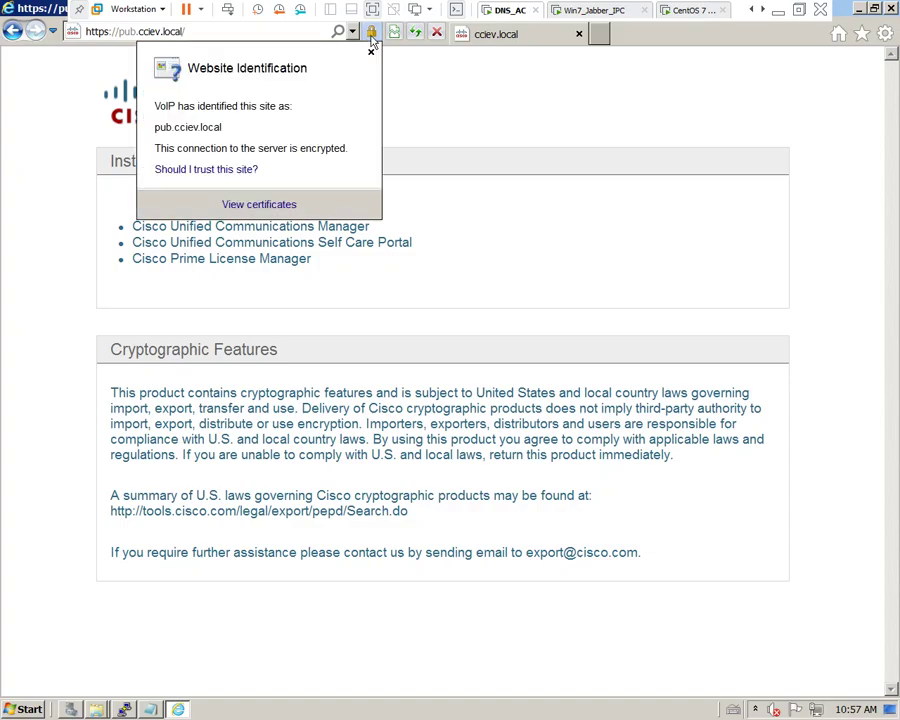
{"action": "left_click", "coordinate": [257, 203]}
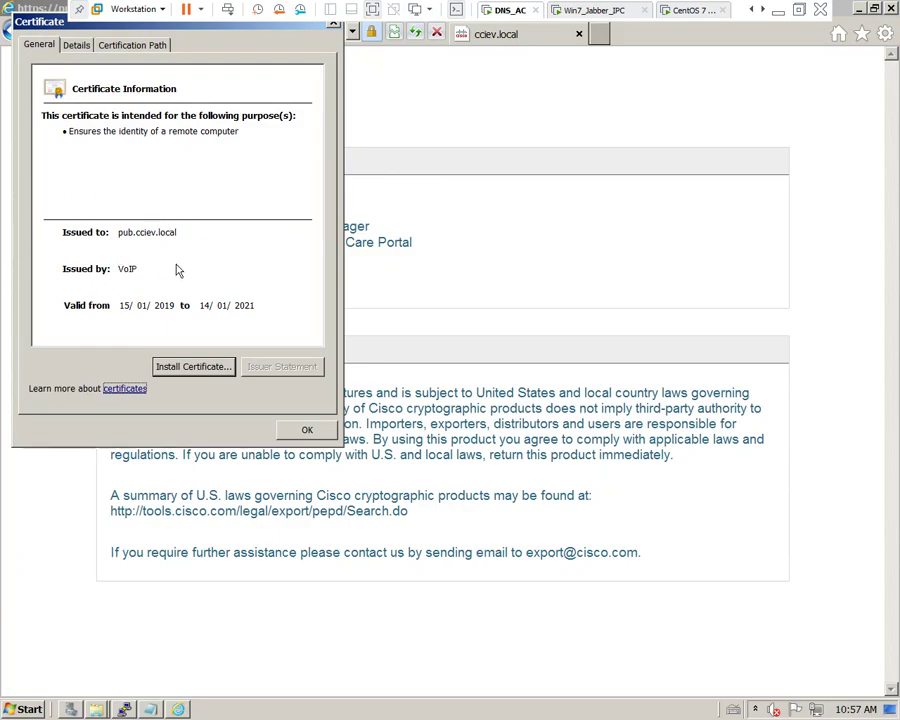
{"action": "left_click", "coordinate": [306, 430]}
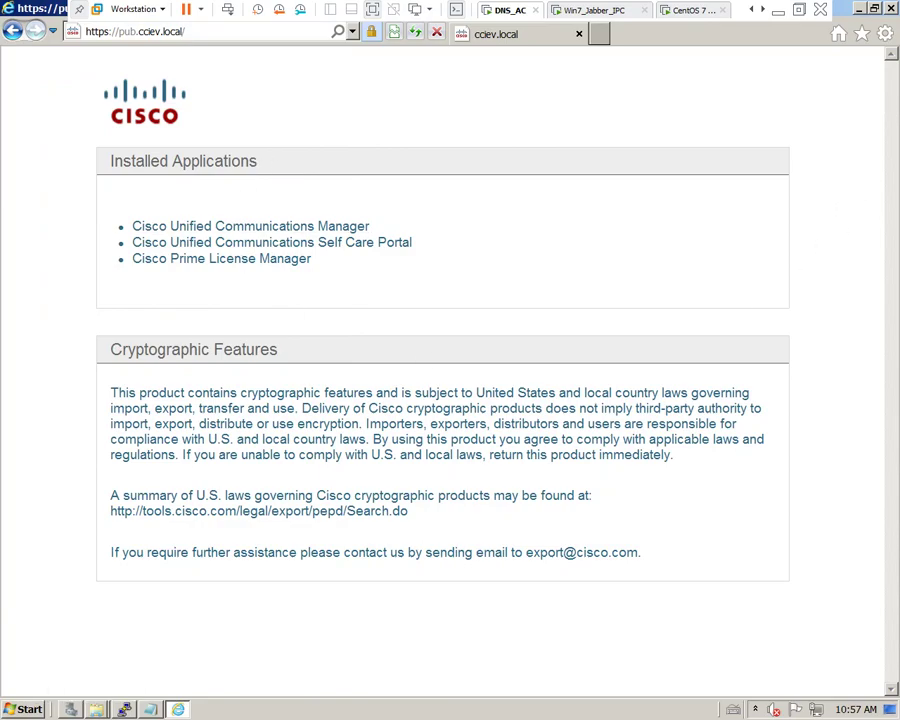
{"action": "key", "text": "ctrl+Tab"}
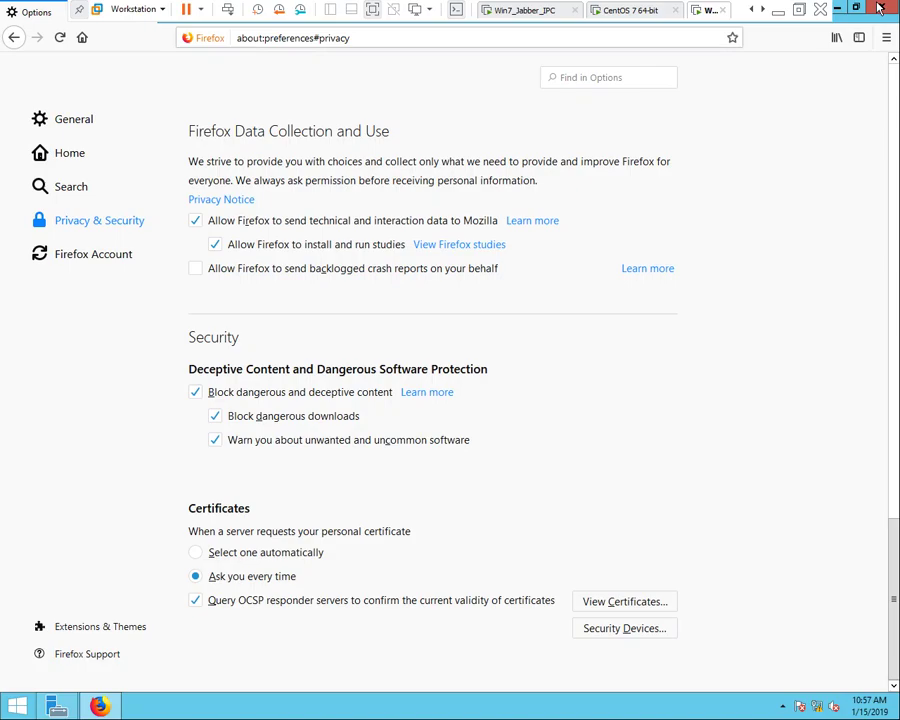
{"action": "key", "text": "alt+F4"}
{"action": "left_click", "coordinate": [15, 708]}
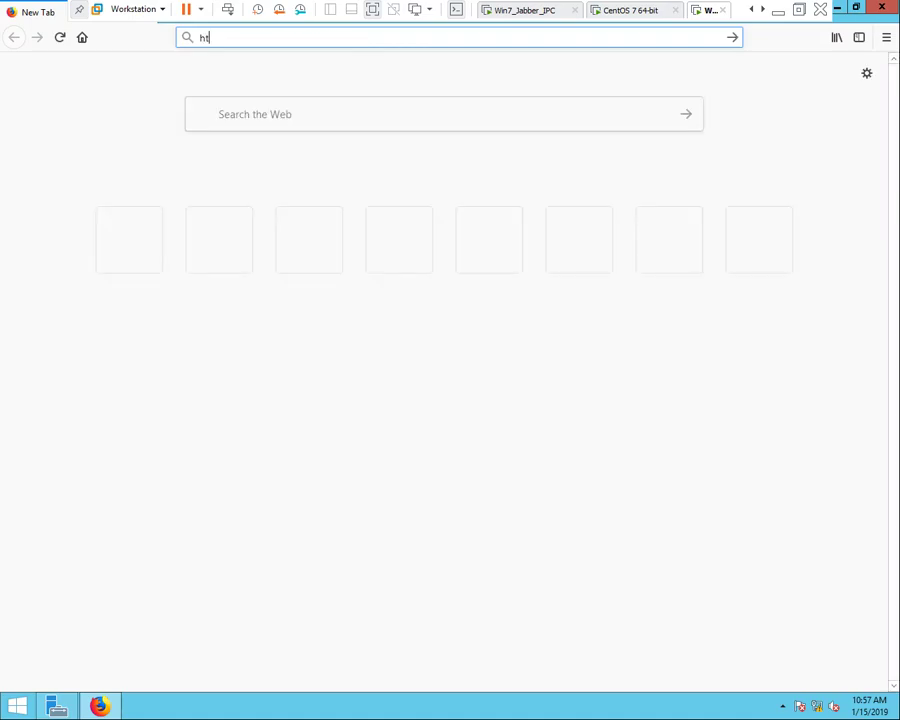
{"action": "type", "text": "pub.cciev.local/"}
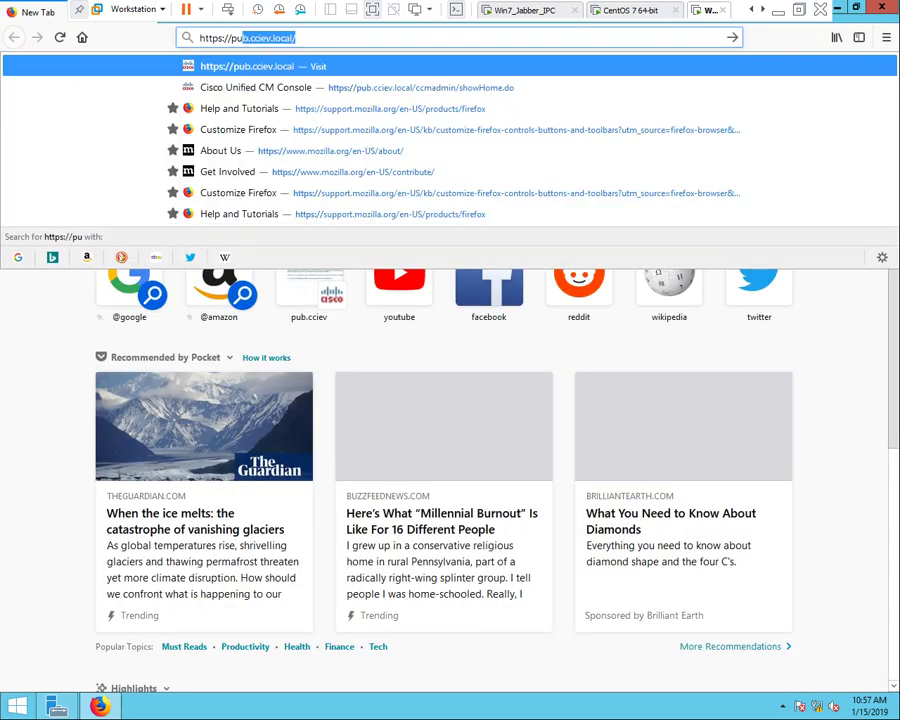
{"action": "key", "text": "Return"}
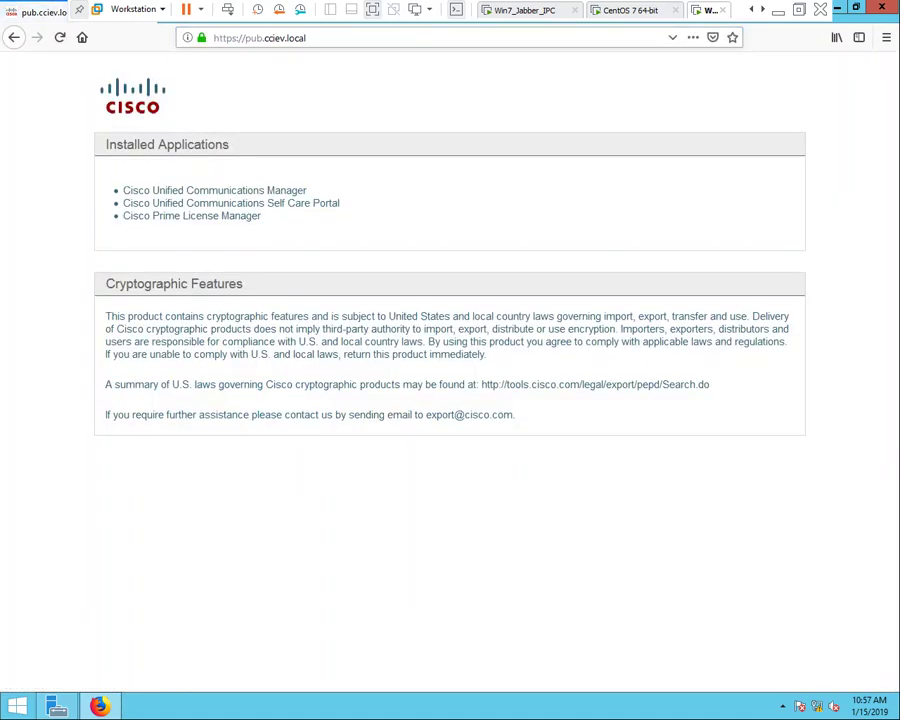
Inspect the site's connection security and open its full page information showing verification by VoIP
{"action": "left_click", "coordinate": [200, 38]}
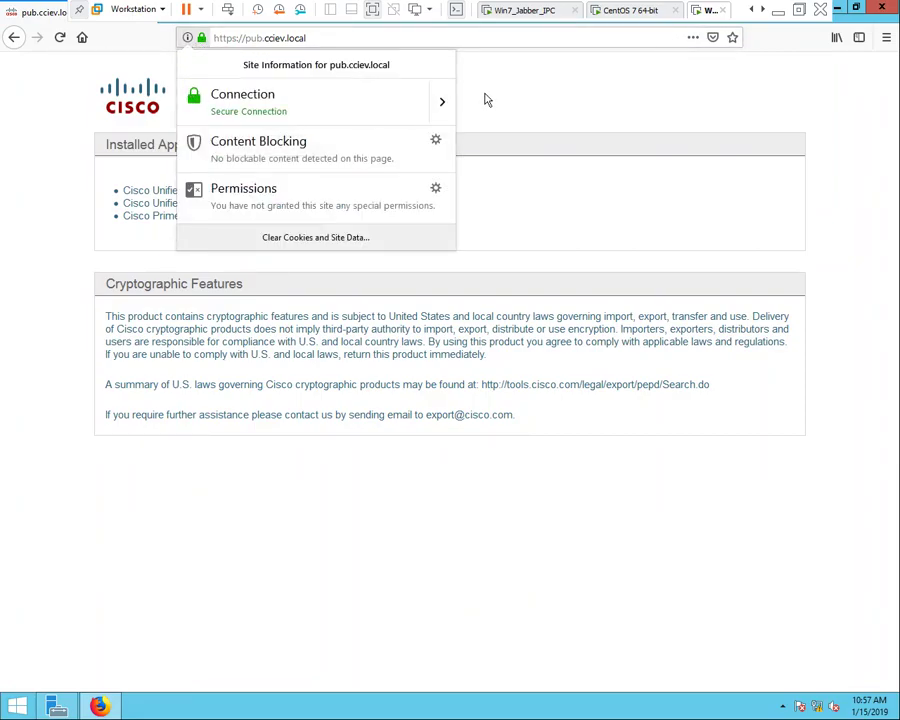
{"action": "left_click", "coordinate": [446, 103]}
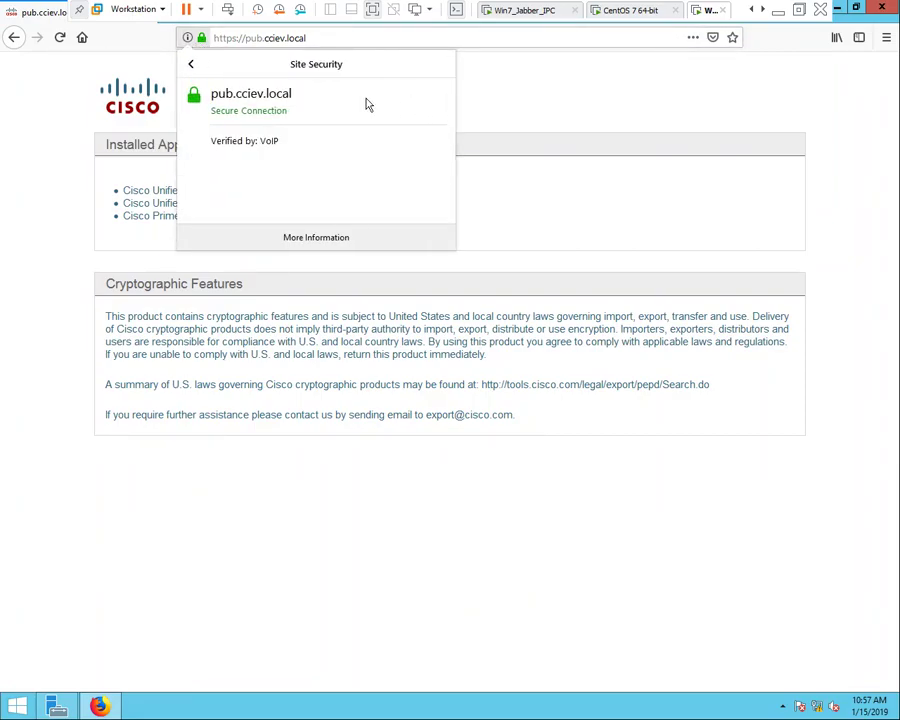
{"action": "left_click", "coordinate": [191, 66]}
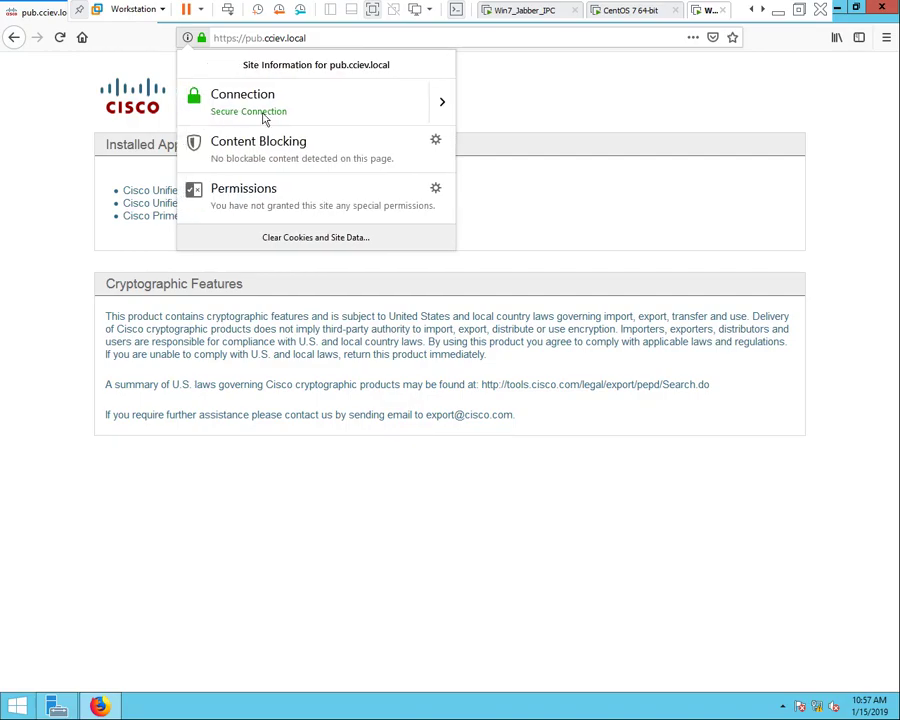
{"action": "left_click", "coordinate": [443, 103]}
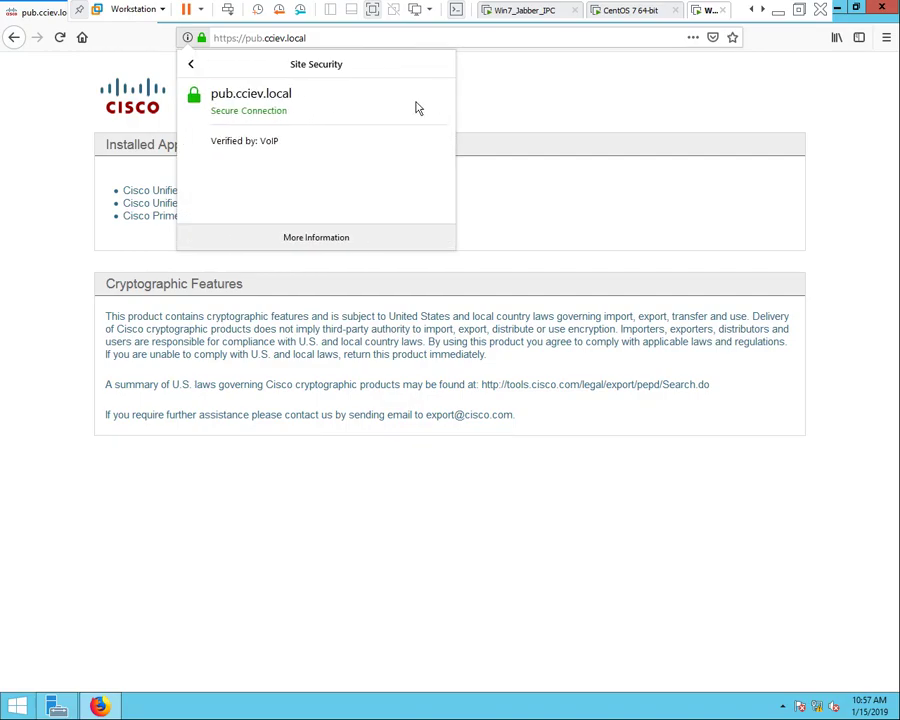
{"action": "left_click", "coordinate": [309, 240]}
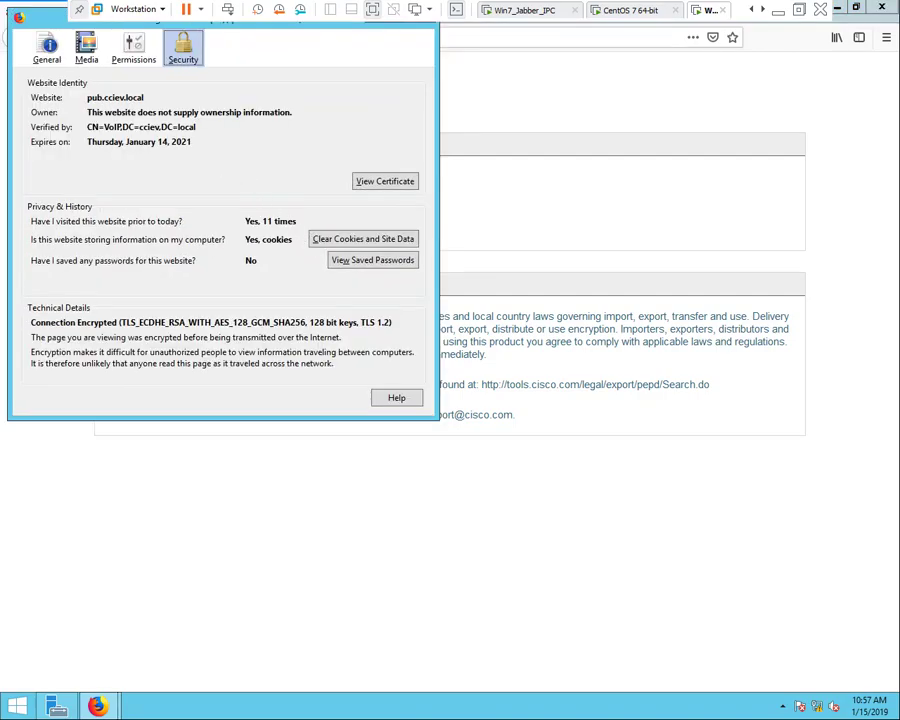